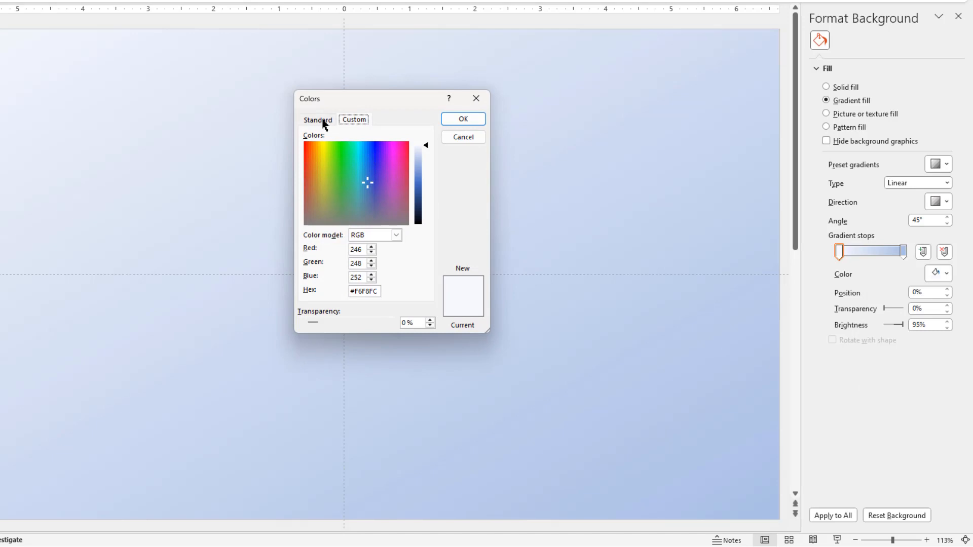
- Set the background's first gradient stop at 0% to a bright pink from the standard colors
left_click(323, 123)
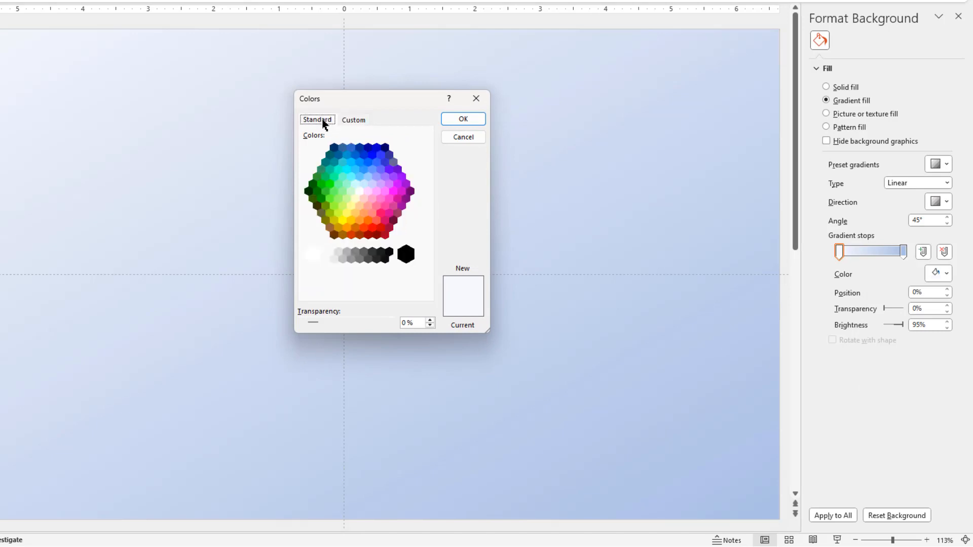
left_click(391, 202)
left_click(461, 122)
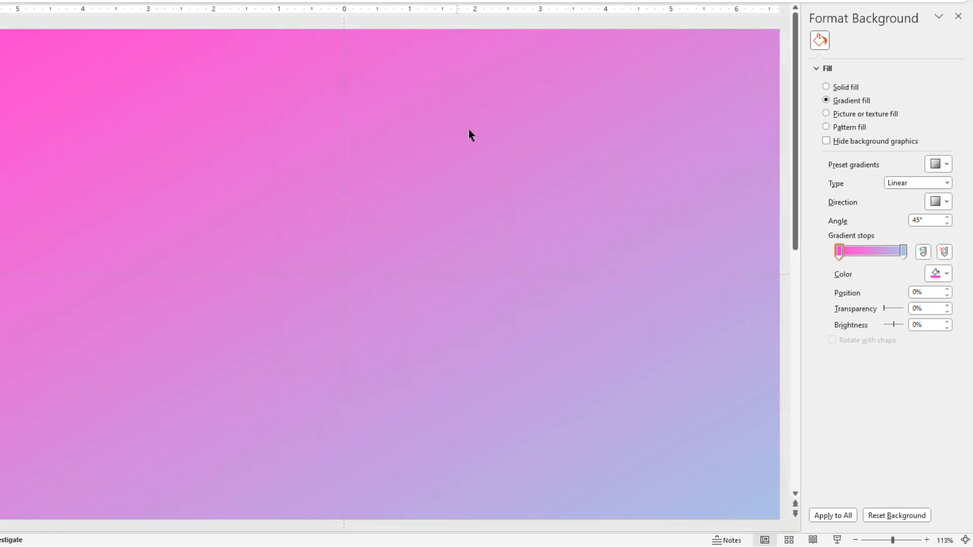
- Set the background's end gradient stop at 98% to a dark navy blue from the standard colors
left_click(903, 254)
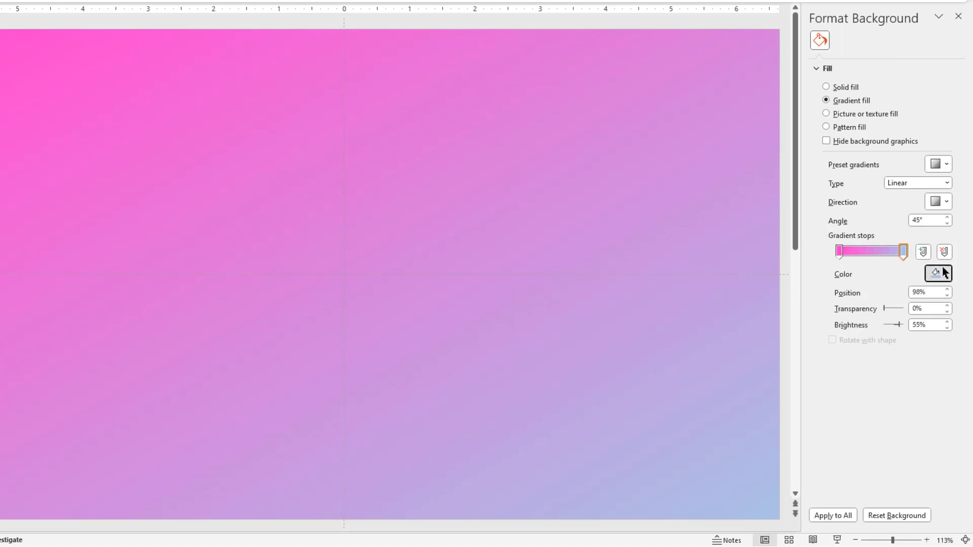
left_click(944, 273)
left_click(905, 441)
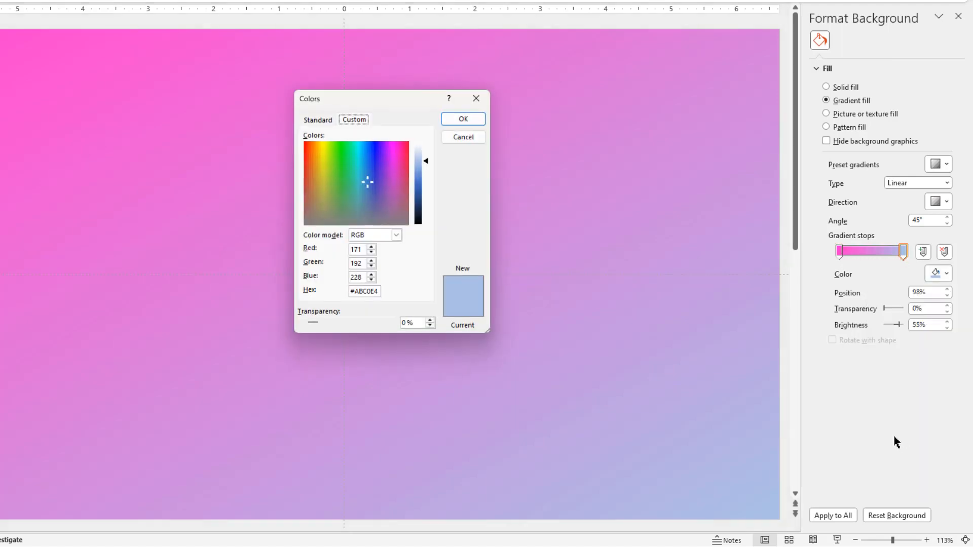
left_click(318, 120)
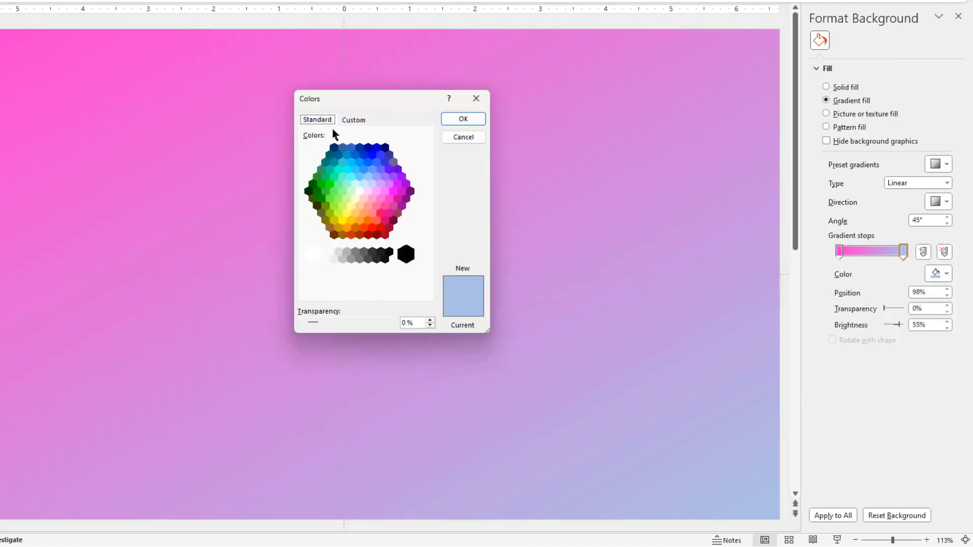
left_click(385, 148)
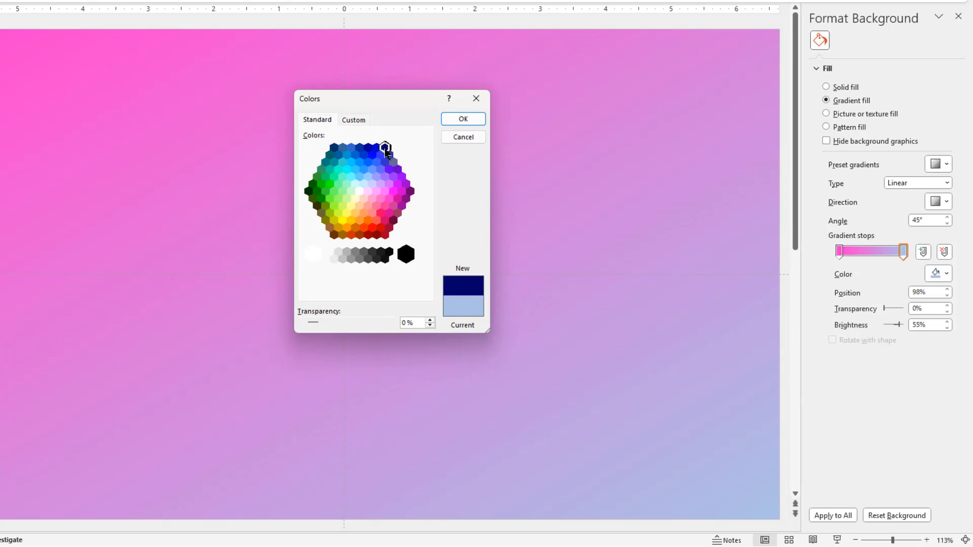
left_click(461, 119)
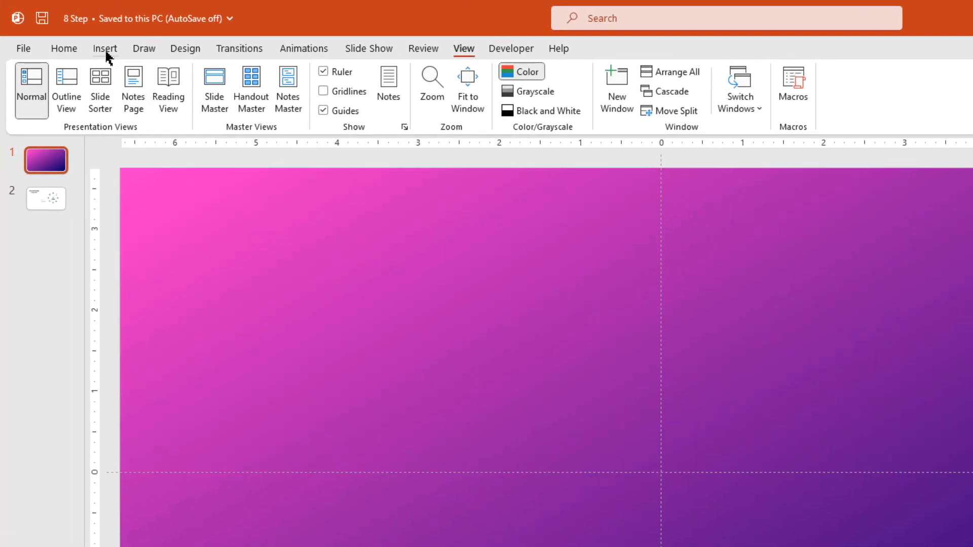
- Insert a Basic Cycle SmartArt graphic from the Cycle category on the slide
left_click(71, 33)
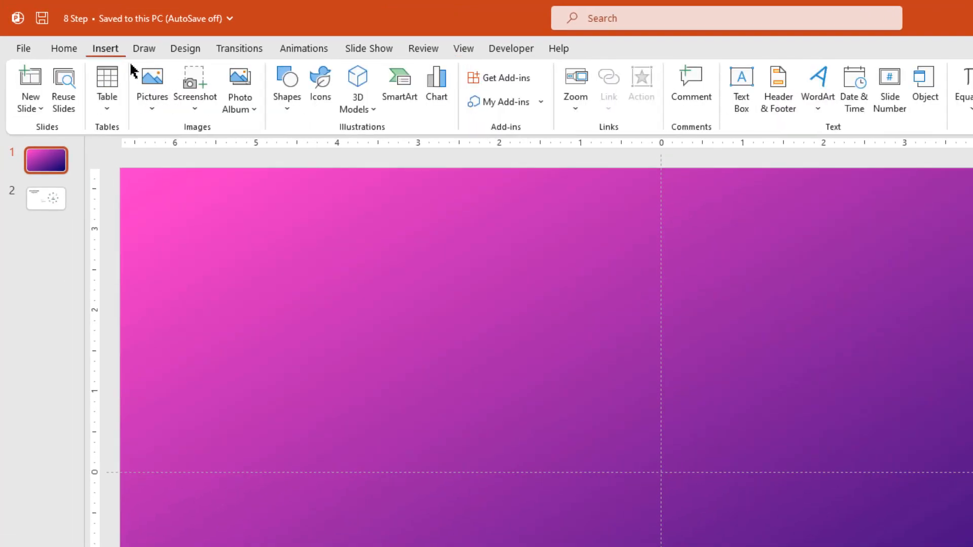
left_click(400, 113)
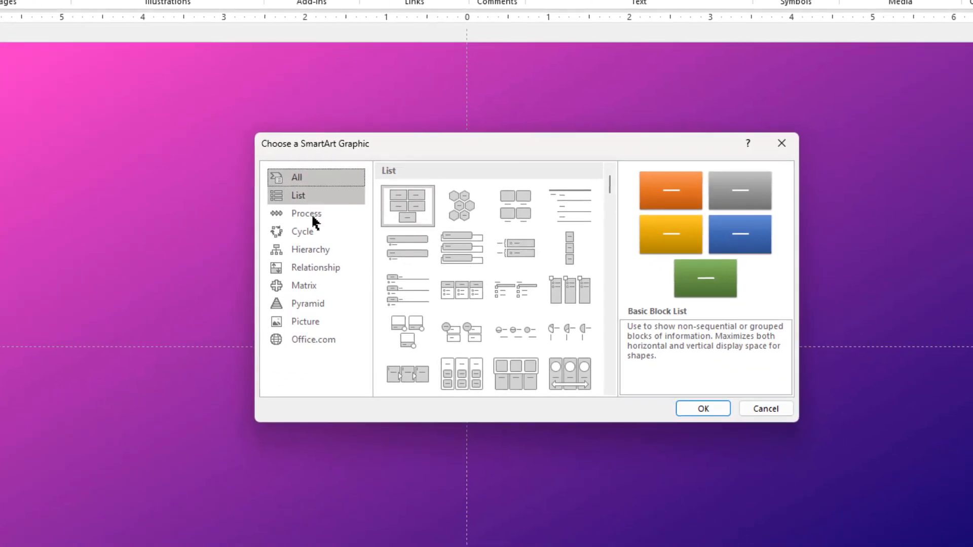
left_click(315, 232)
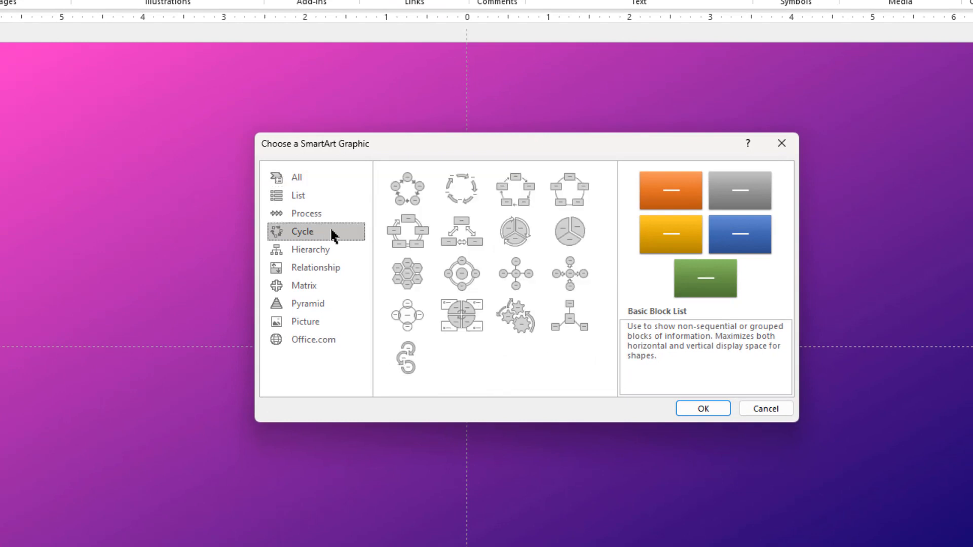
left_click(414, 199)
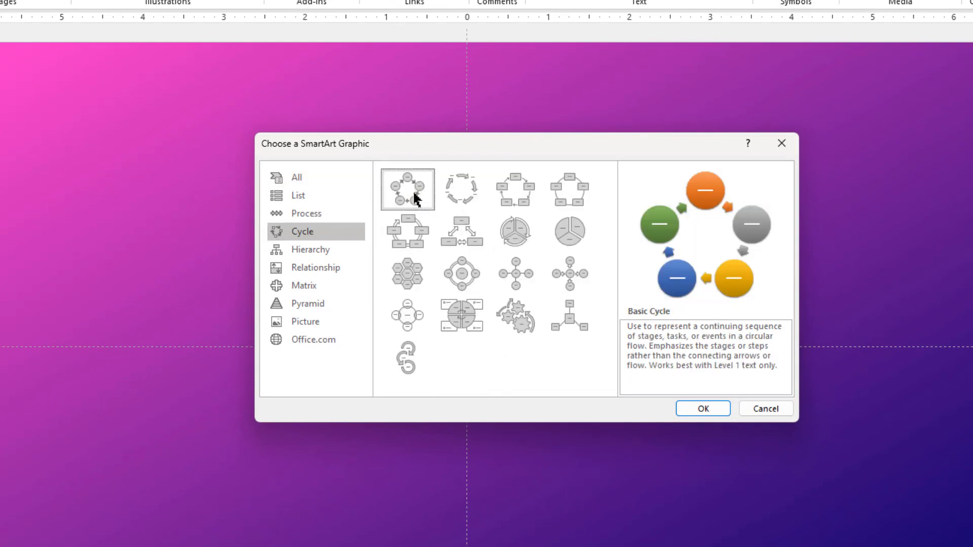
left_click(704, 409)
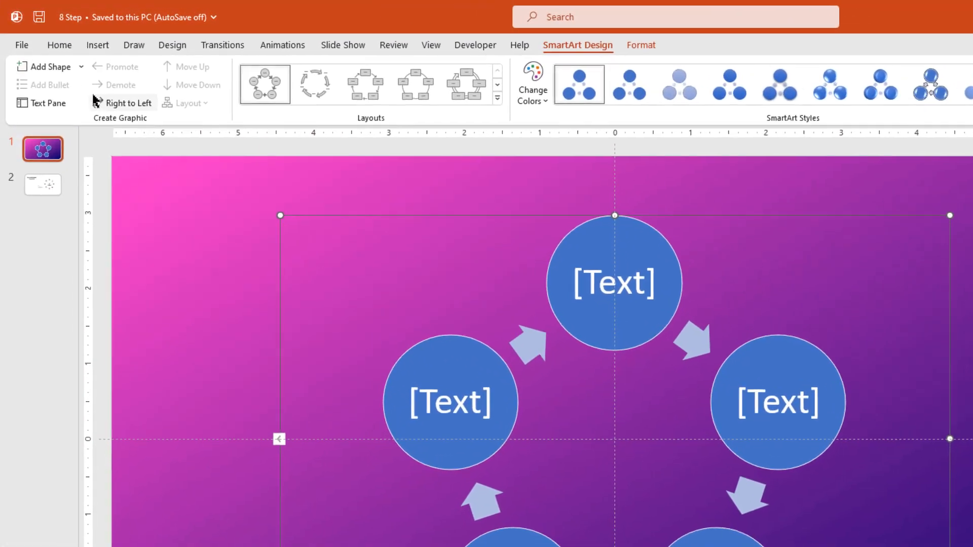
- Add three more shapes to the cycle graphic to make eight circles
left_click(64, 75)
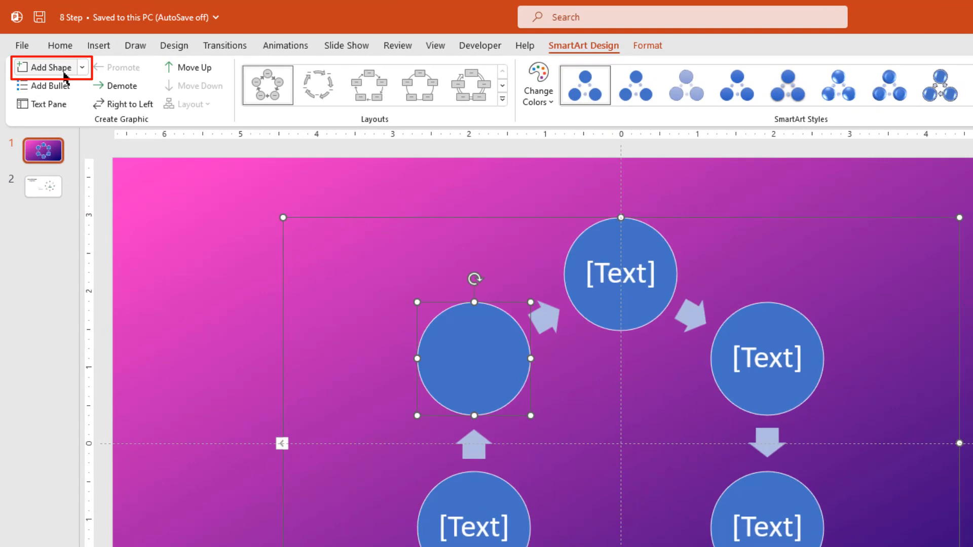
left_click(65, 75)
left_click(65, 75)
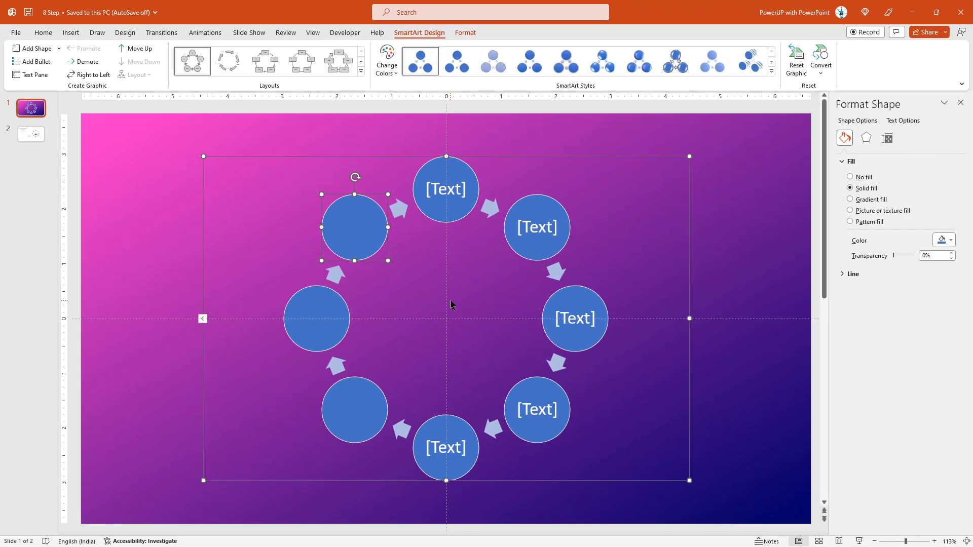
- Ungroup the whole SmartArt graphic to turn it into an ordinary group of shapes
left_click(598, 400)
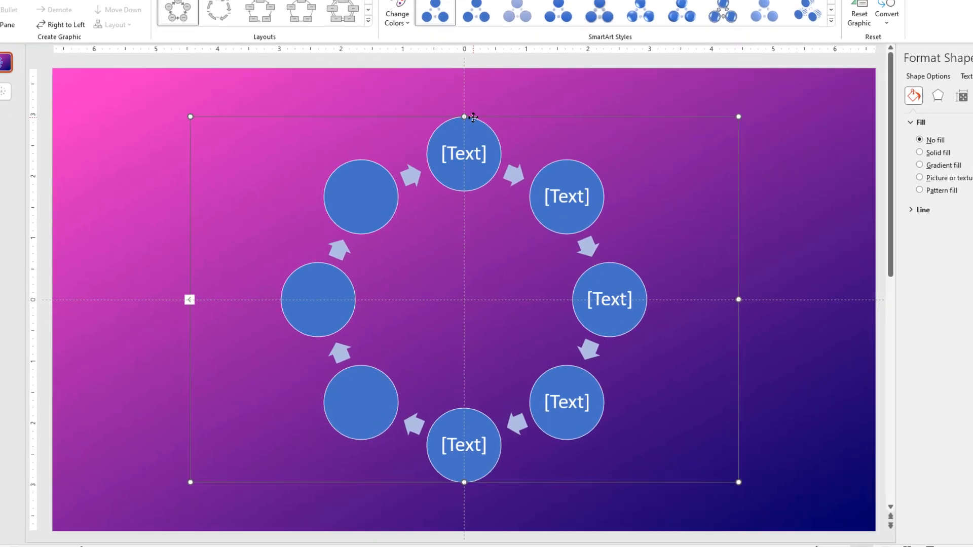
right_click(454, 160)
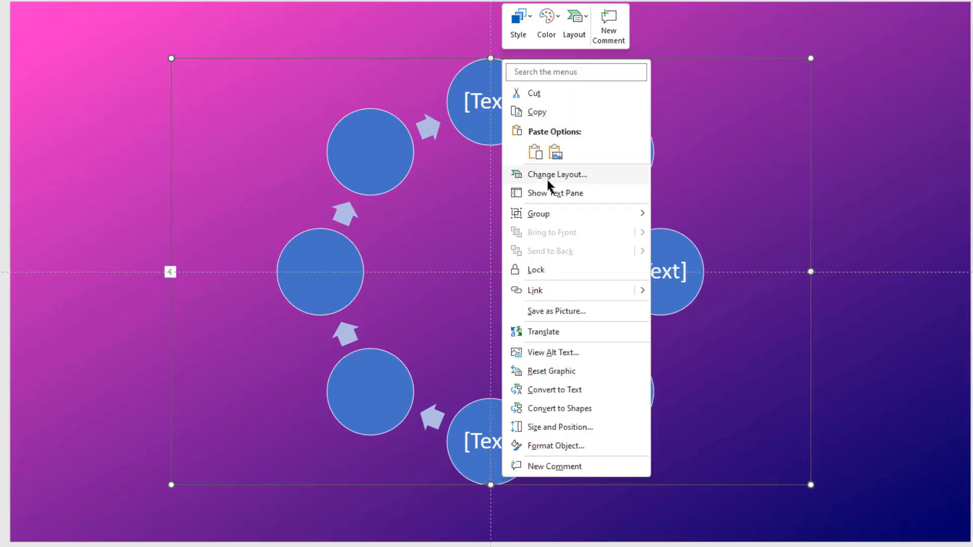
mouse_move(561, 217)
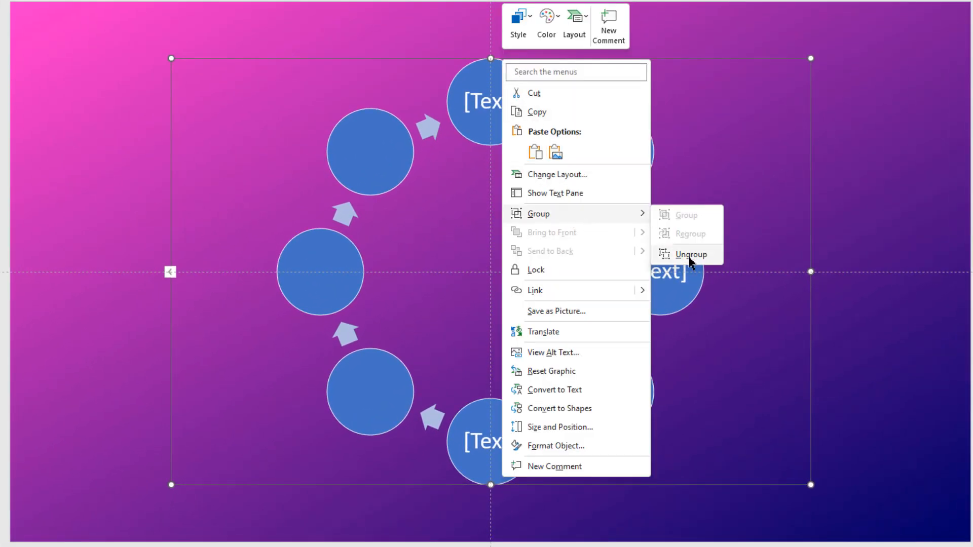
left_click(684, 254)
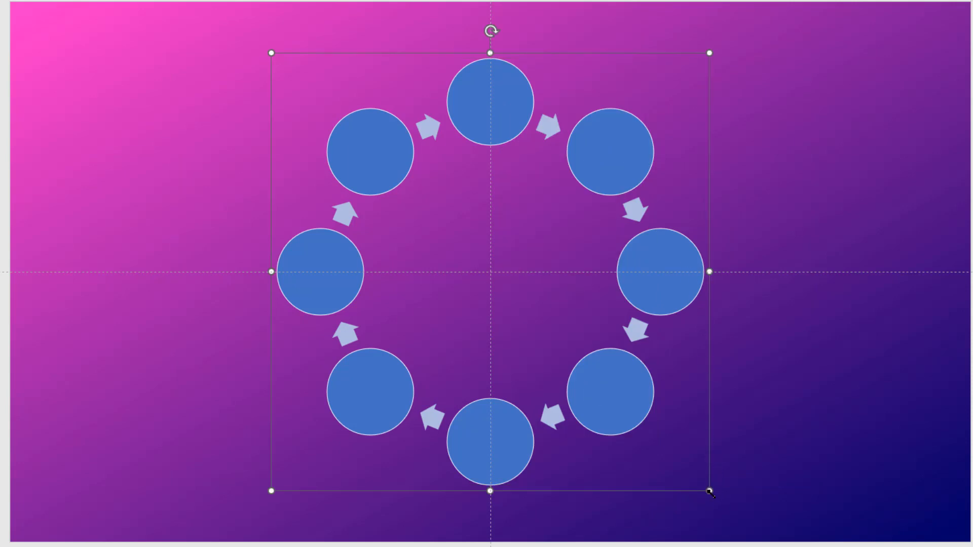
- Shrink the cycle group about its centre to roughly 60% of its size and ungroup it into individual shapes
left_click_drag(709, 491, 621, 402)
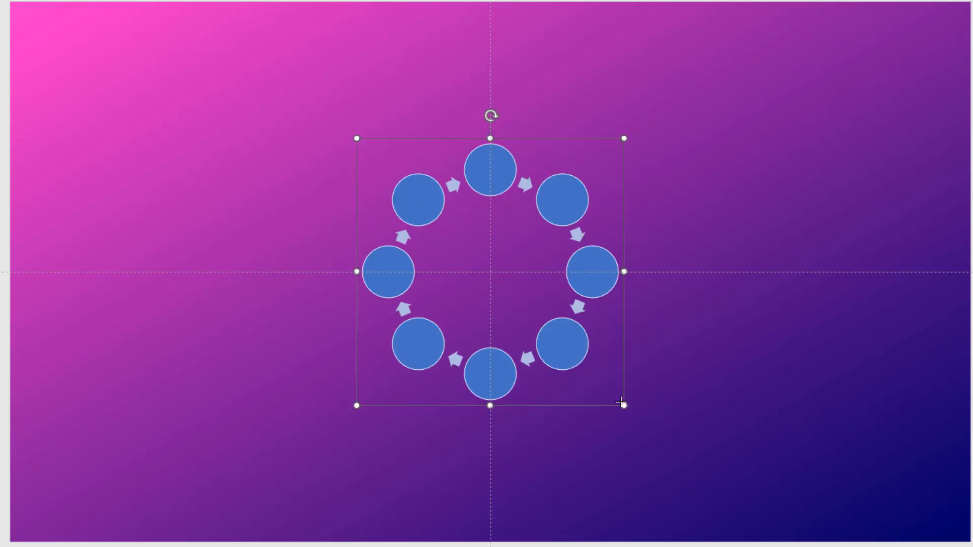
right_click(586, 405)
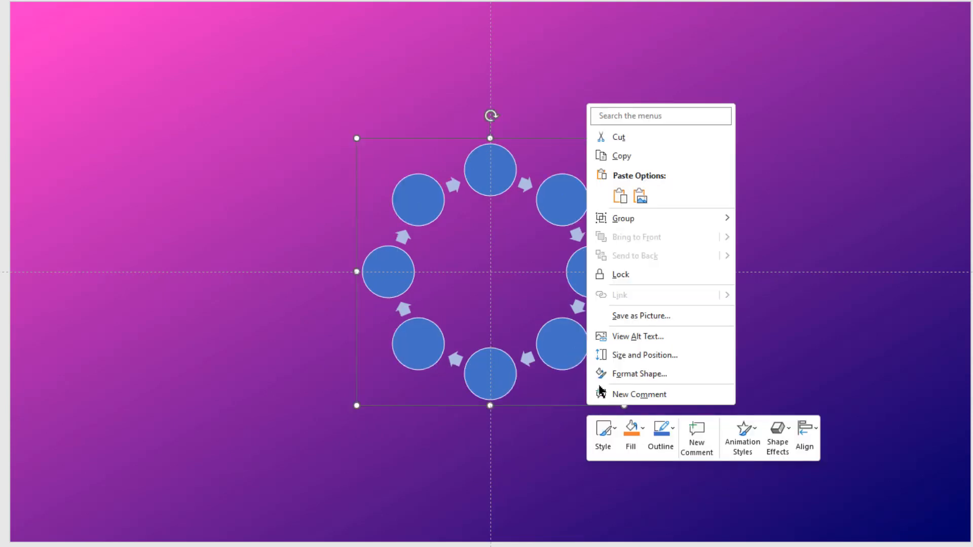
mouse_move(631, 218)
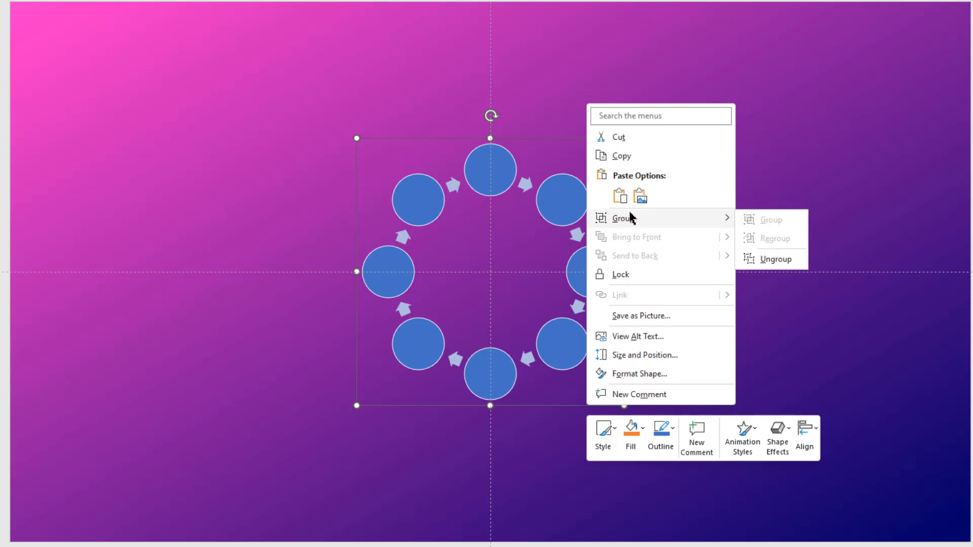
left_click(772, 257)
left_click(765, 320)
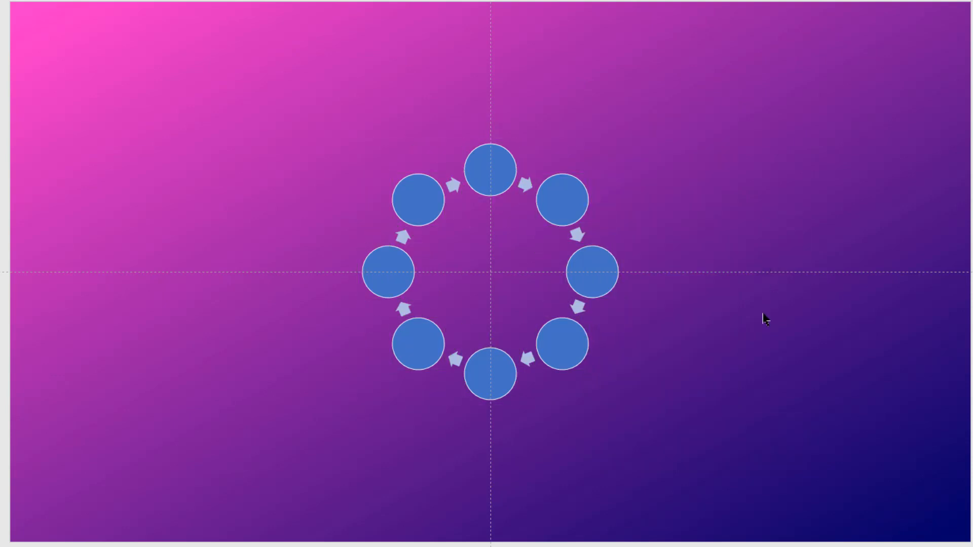
- Delete all eight arrows between the circles
left_click(578, 236)
left_click(582, 308, "shift")
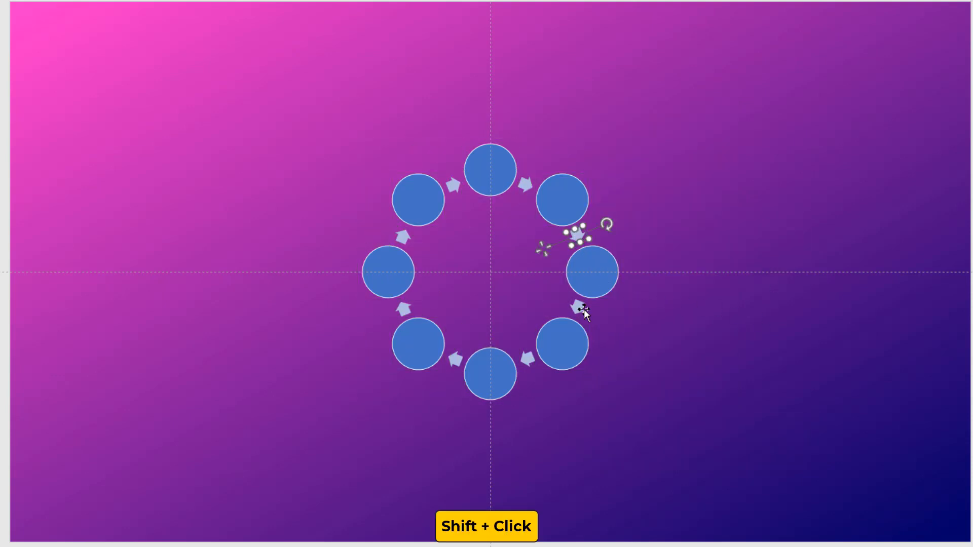
left_click(579, 308, "shift")
left_click(527, 358, "shift")
left_click(455, 359, "shift")
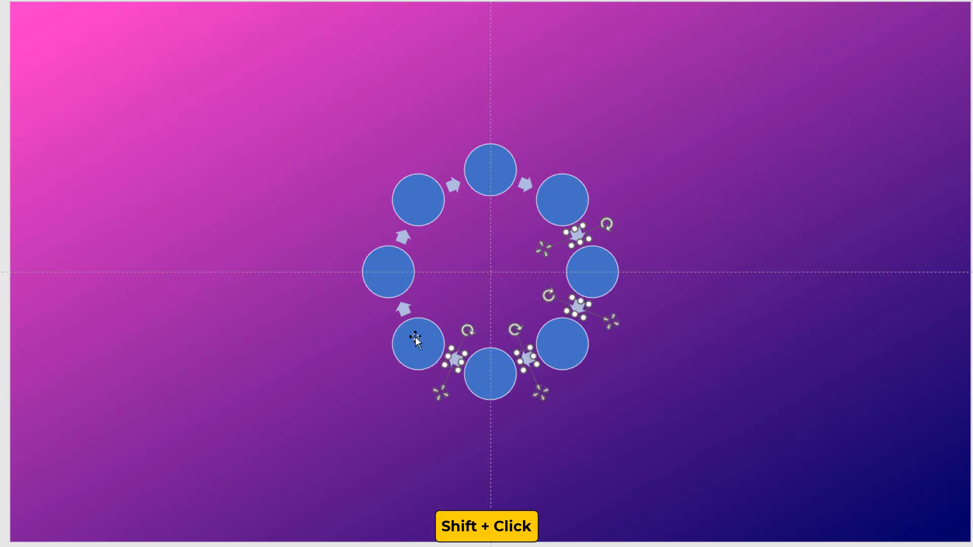
left_click(403, 306, "shift")
left_click(403, 237, "shift")
left_click(453, 185, "shift")
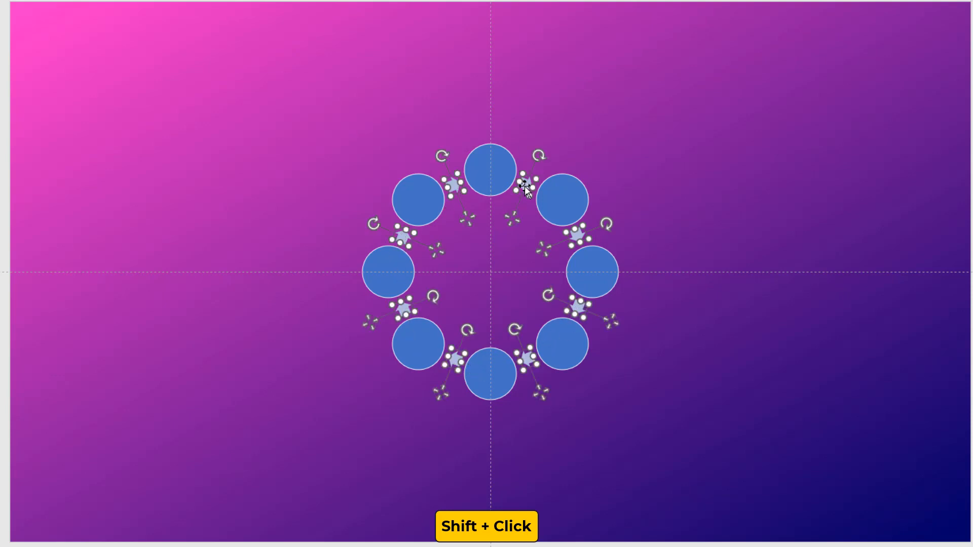
left_click_drag(525, 188, 800, 135)
key("Delete")
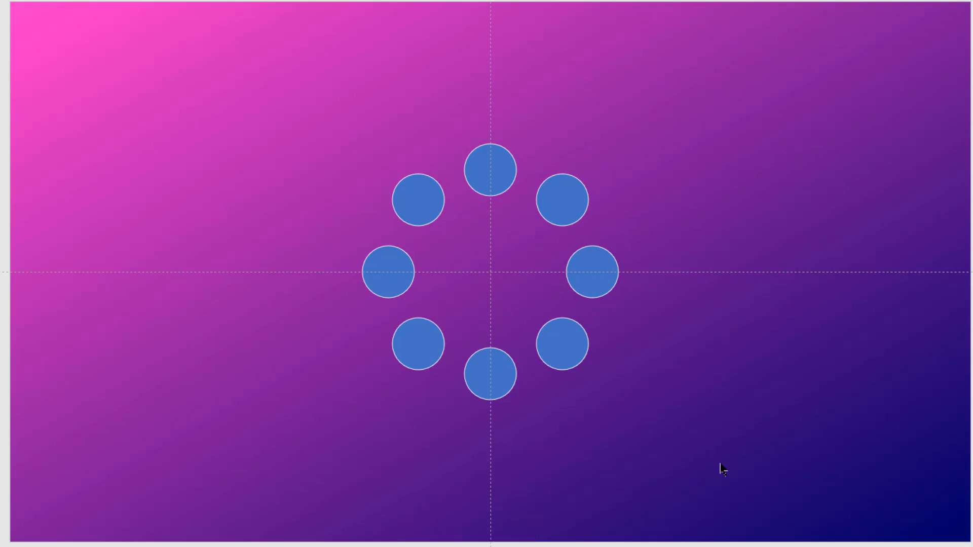
- Shrink all eight circles together, each about its own centre, to roughly half their diameter
left_click_drag(720, 464, 298, 108)
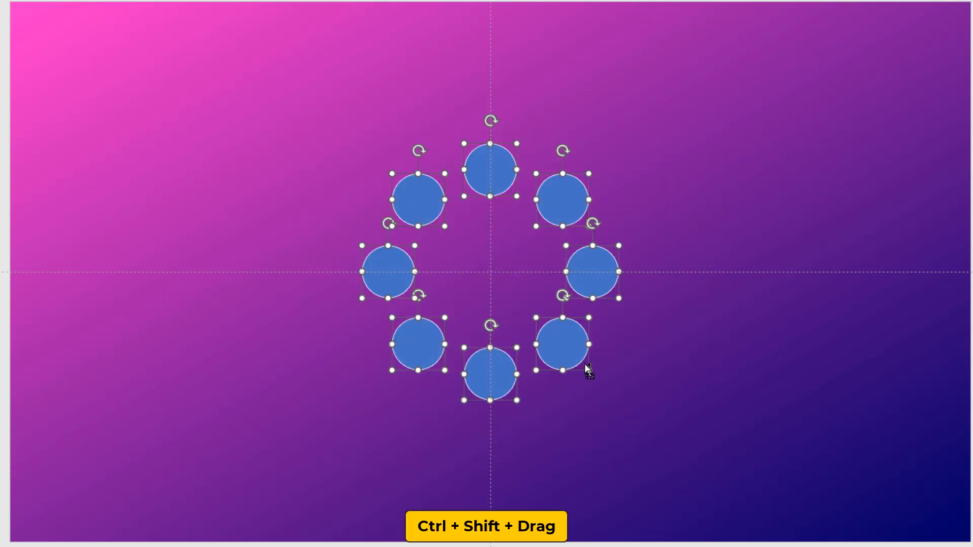
left_click_drag(588, 371, 572, 358)
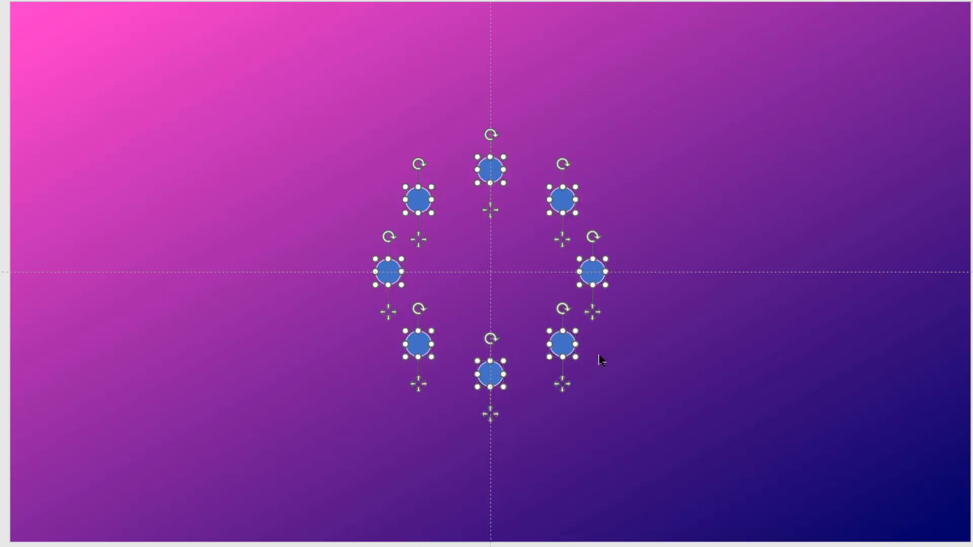
left_click(615, 356)
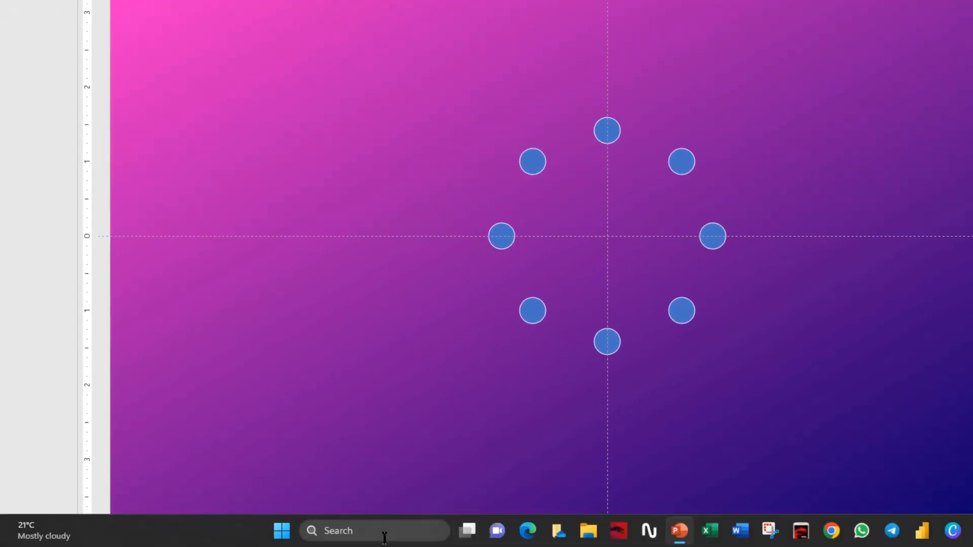
- Search Windows for "paint 3d", open Paint 3D and start a new project
left_click(384, 532)
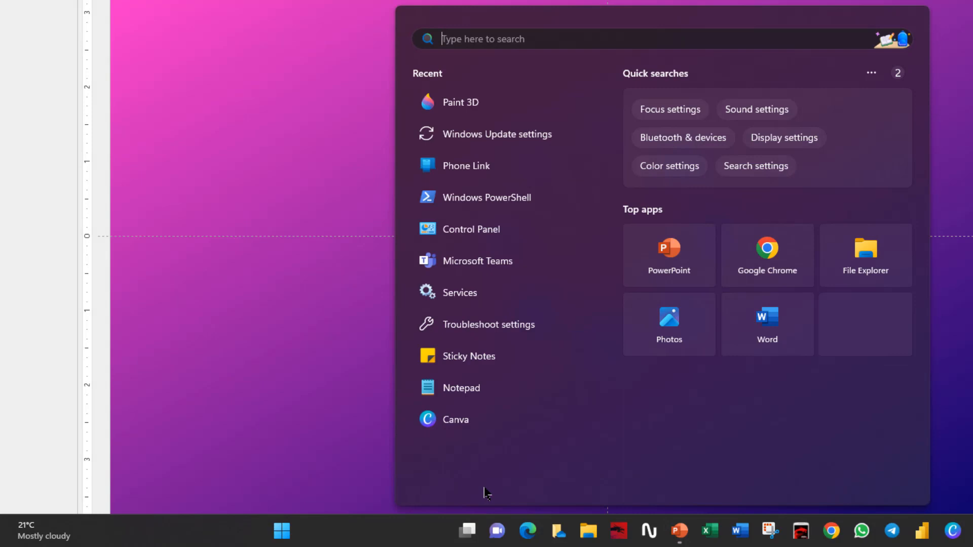
type("paint 3d")
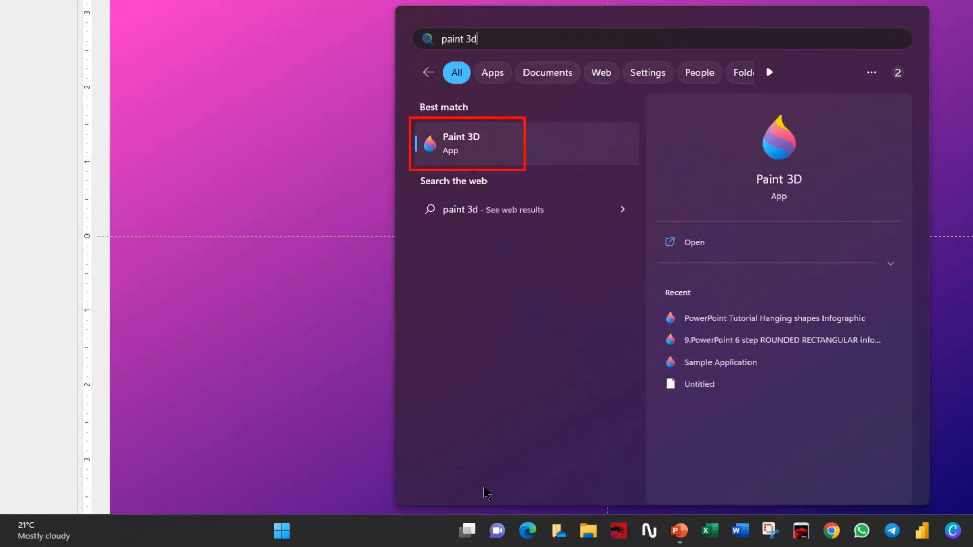
left_click(495, 157)
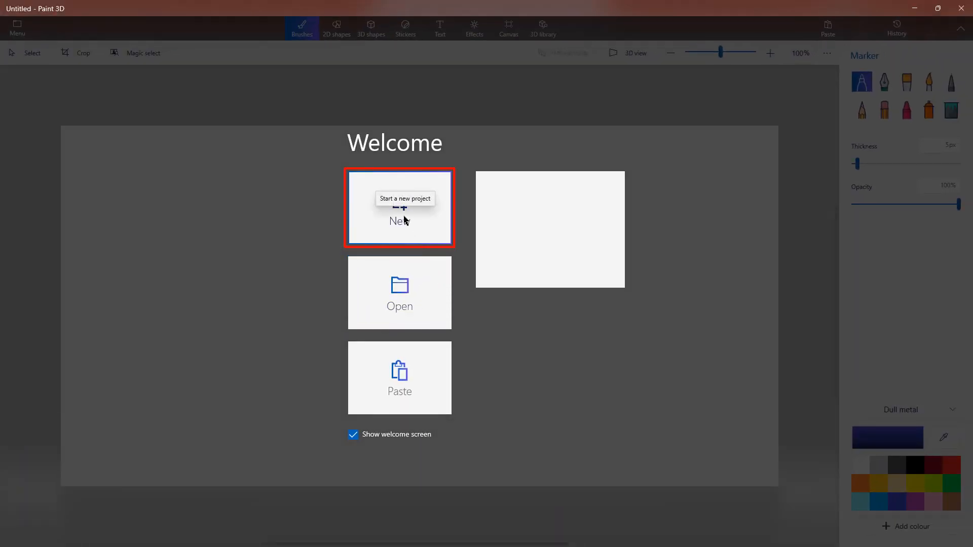
left_click(404, 219)
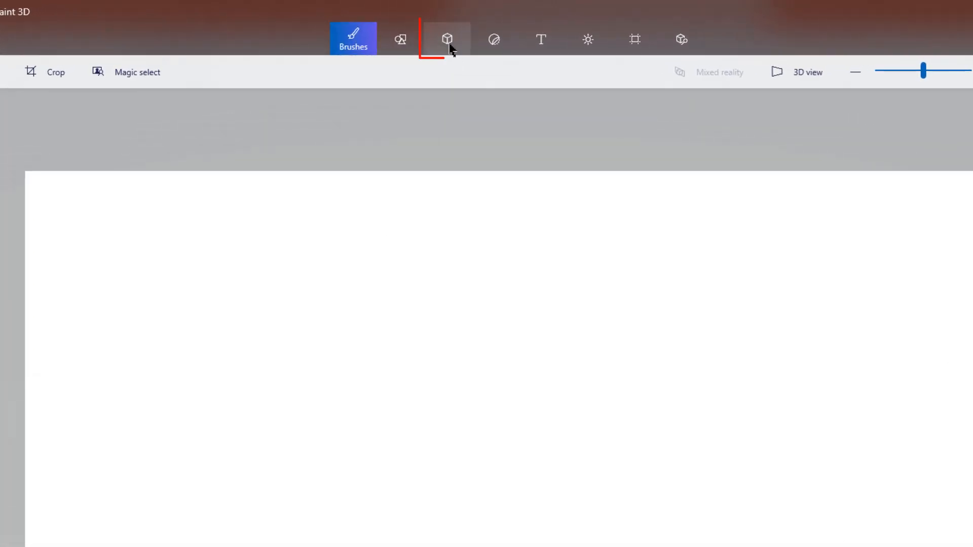
- Draw a tall, narrow 3D cylinder on the blank canvas
left_click(451, 47)
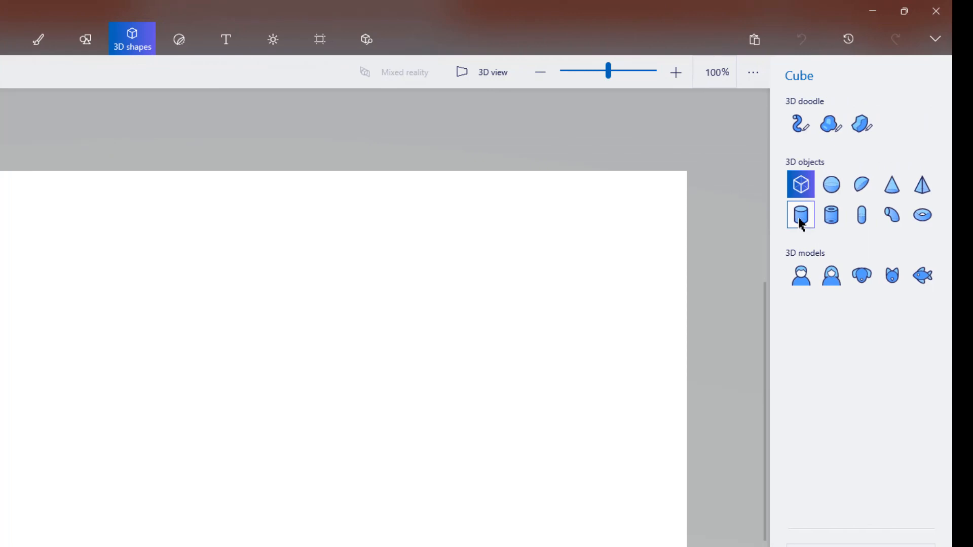
left_click(801, 215)
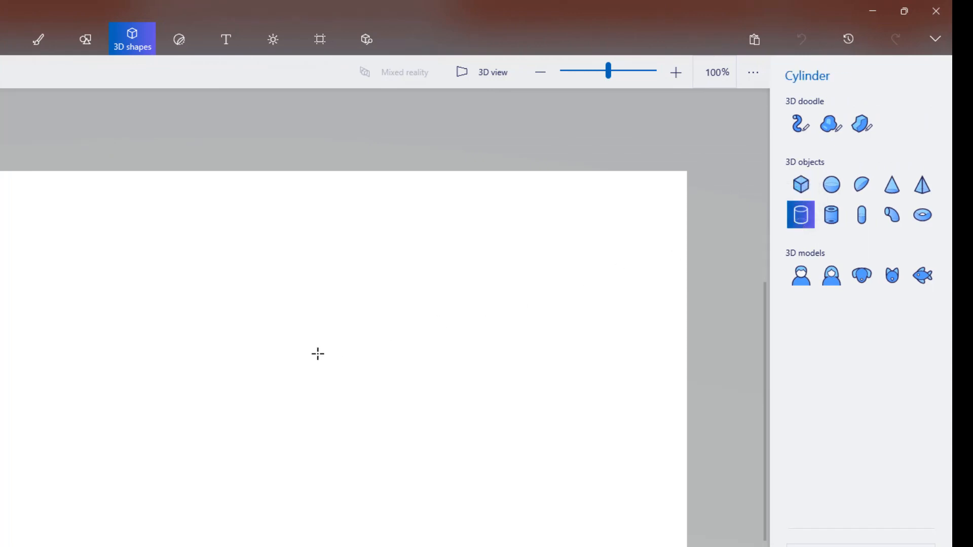
left_click_drag(317, 354, 353, 483)
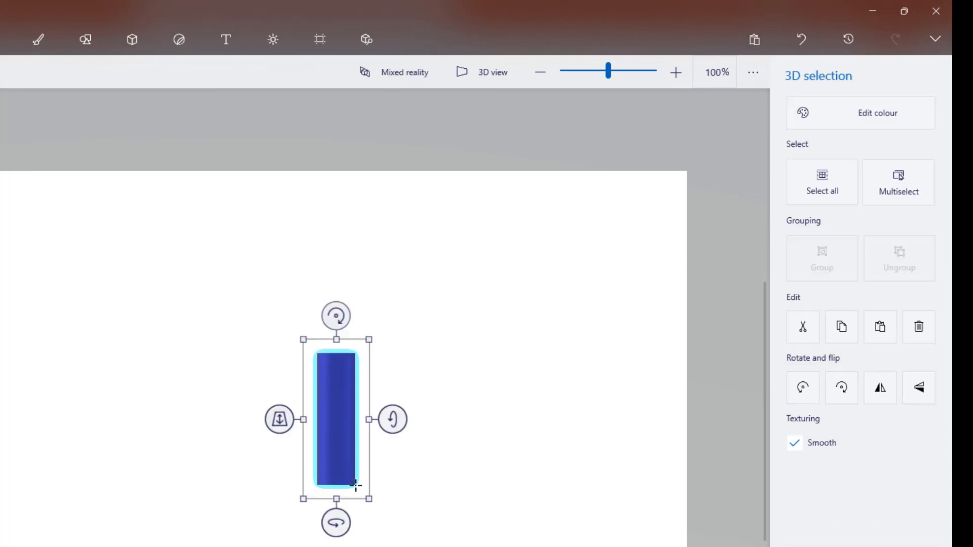
- Recolour the cylinder white with a Matte finish
left_click(865, 120)
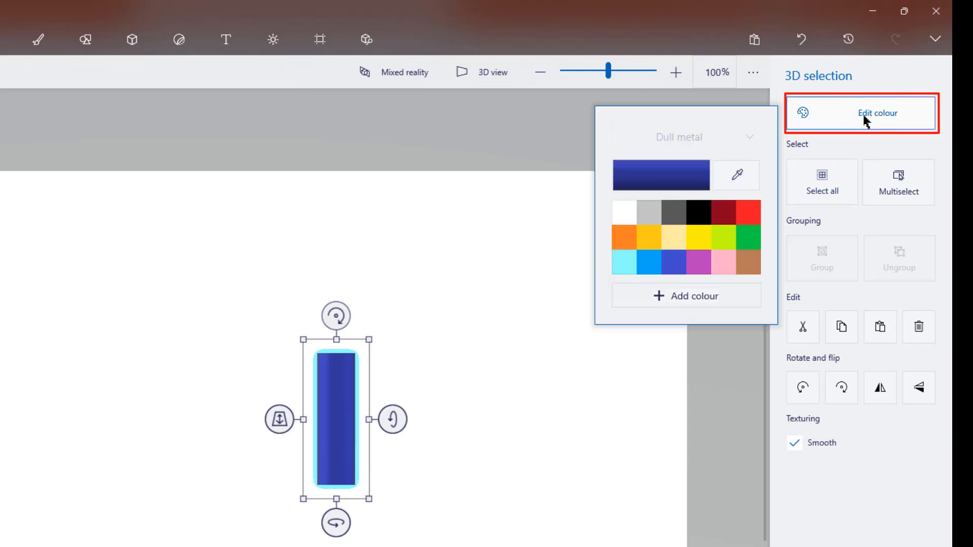
left_click(629, 221)
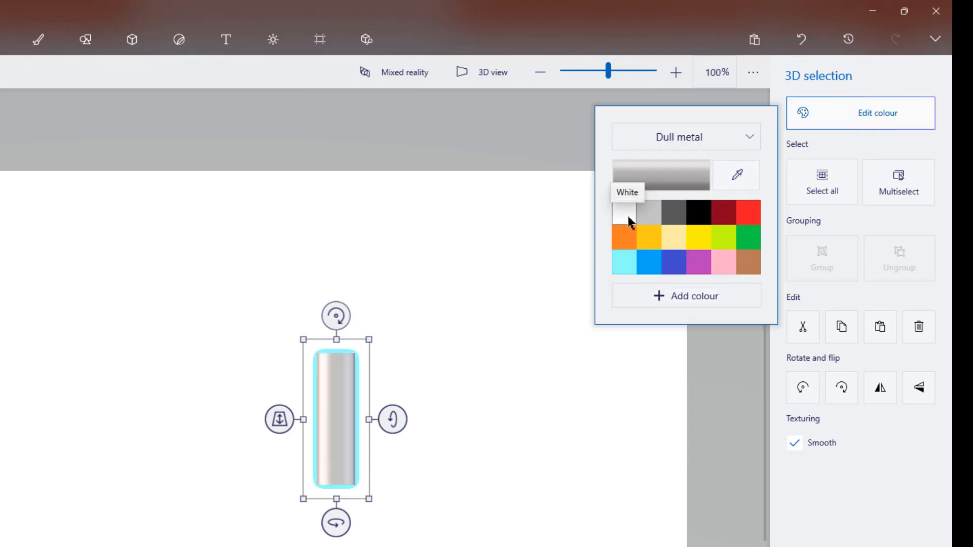
left_click(687, 146)
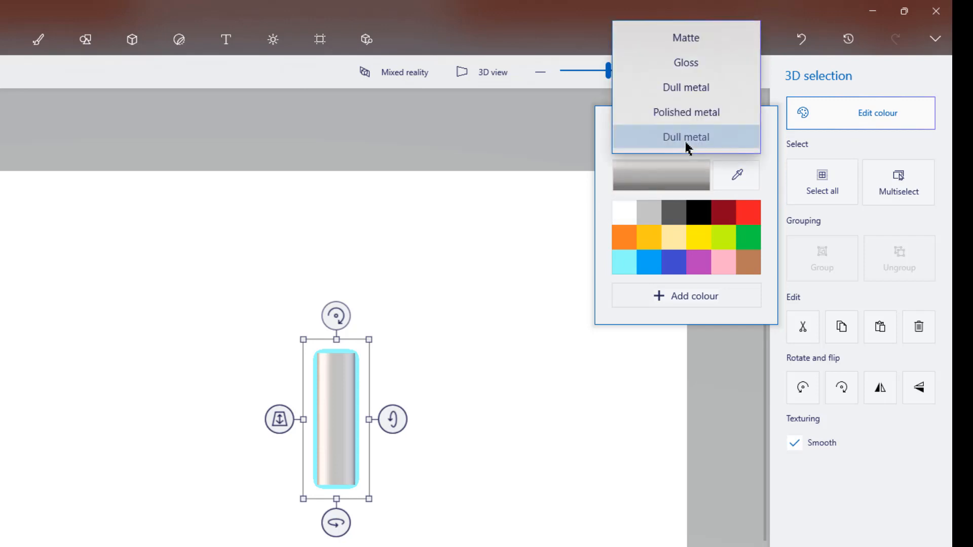
left_click(687, 41)
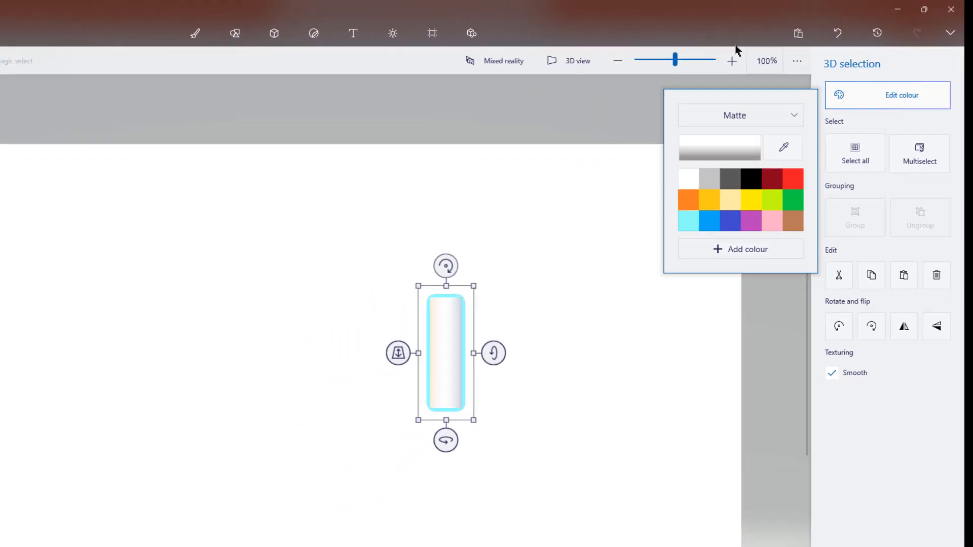
left_click(552, 293)
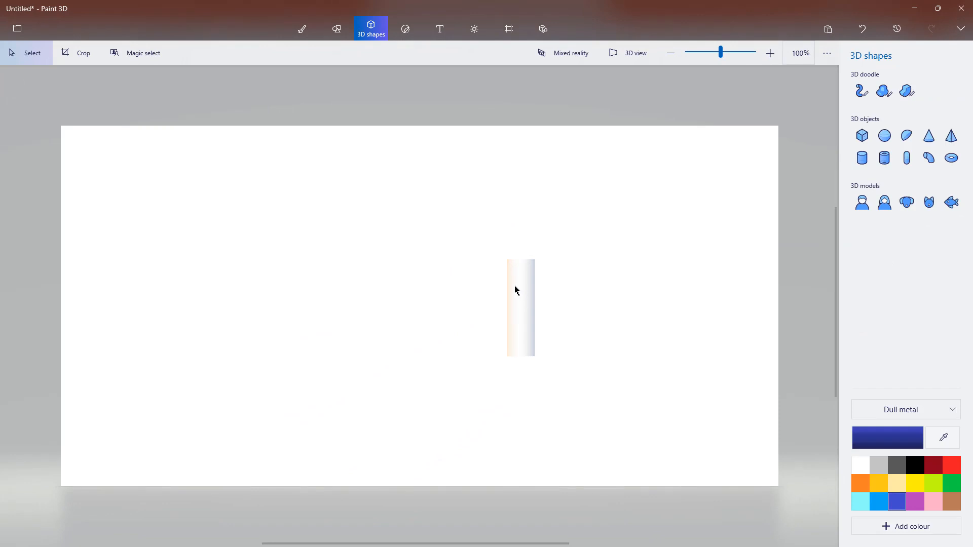
- Copy the white cylinder and paste it as a 3D model onto the gradient slide in PowerPoint
left_click(515, 288)
right_click(528, 305)
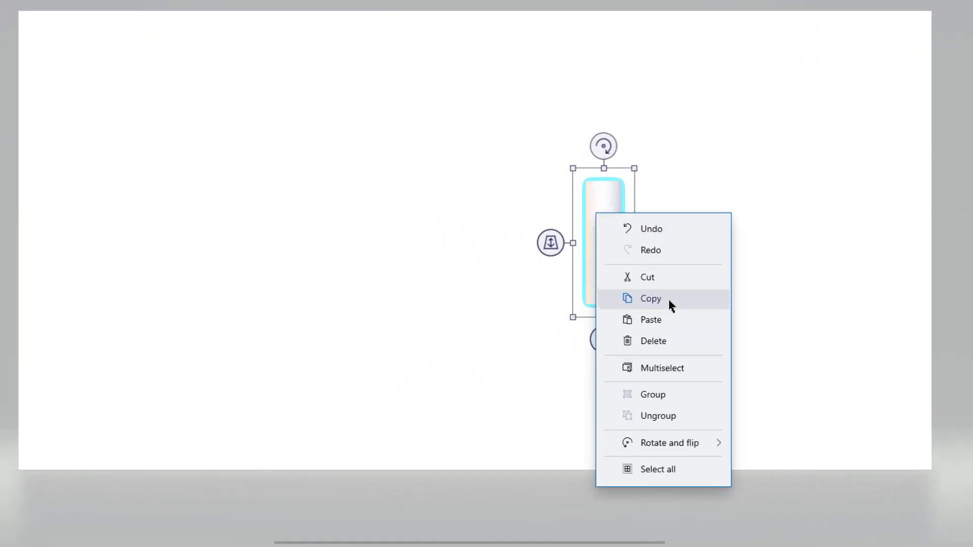
left_click(650, 298)
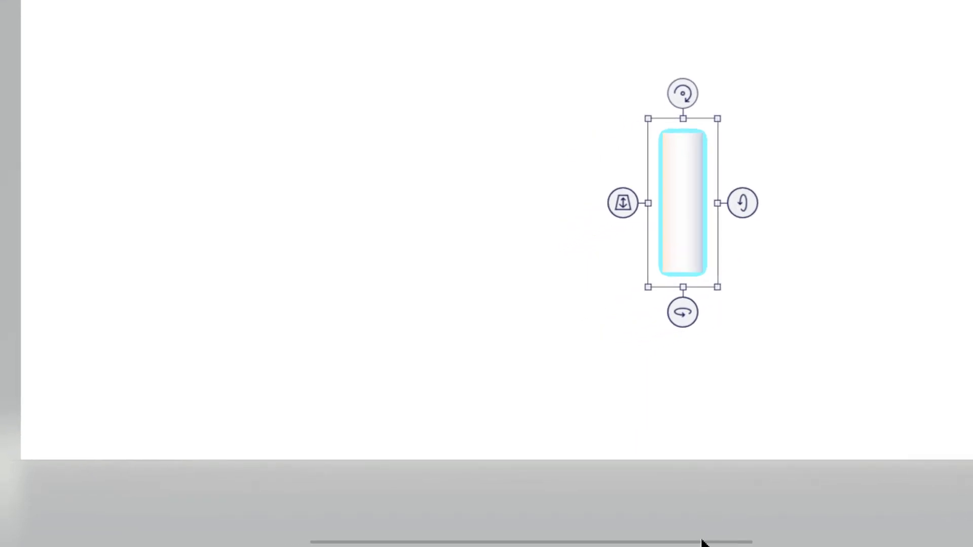
mouse_move(703, 542)
left_click(637, 530)
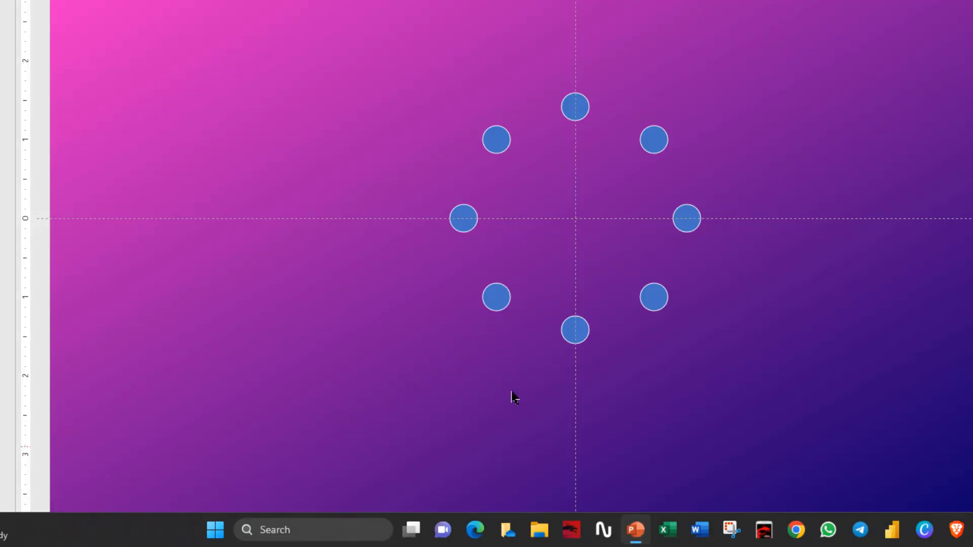
right_click(374, 49)
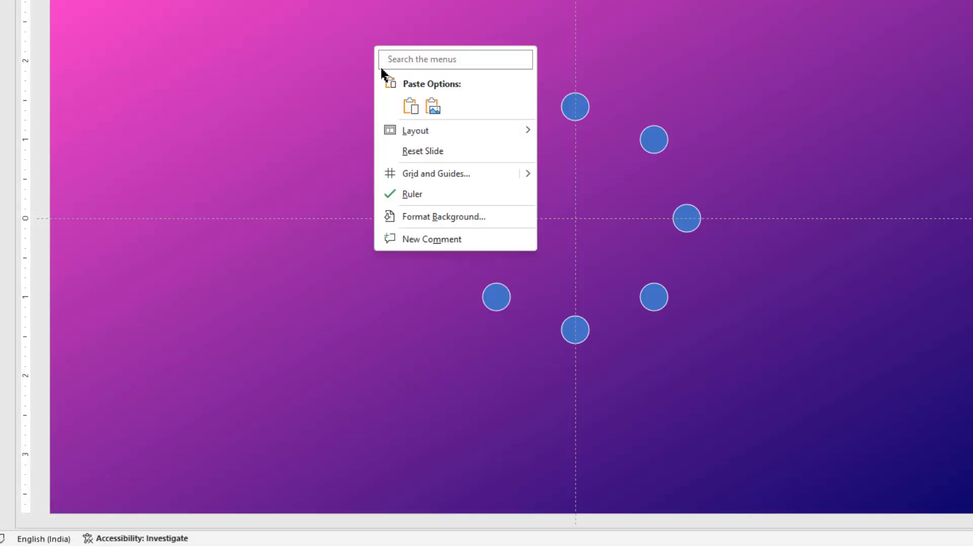
left_click(410, 106)
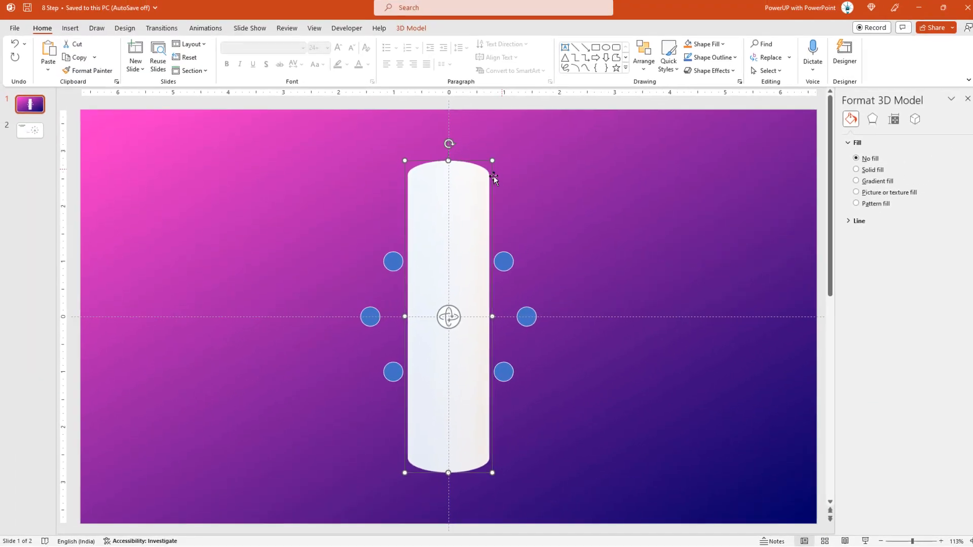
- Tilt the cylinder so its round top face shows, shrink it, and seat its narrow end over the ring's top circle
left_click(455, 309)
mouse_move(446, 322)
left_mouse_down()
mouse_move(454, 437)
mouse_move(495, 424)
mouse_move(439, 306)
left_mouse_up()
left_click_drag(425, 261, 447, 235)
scroll(499, 308, "up", 1)
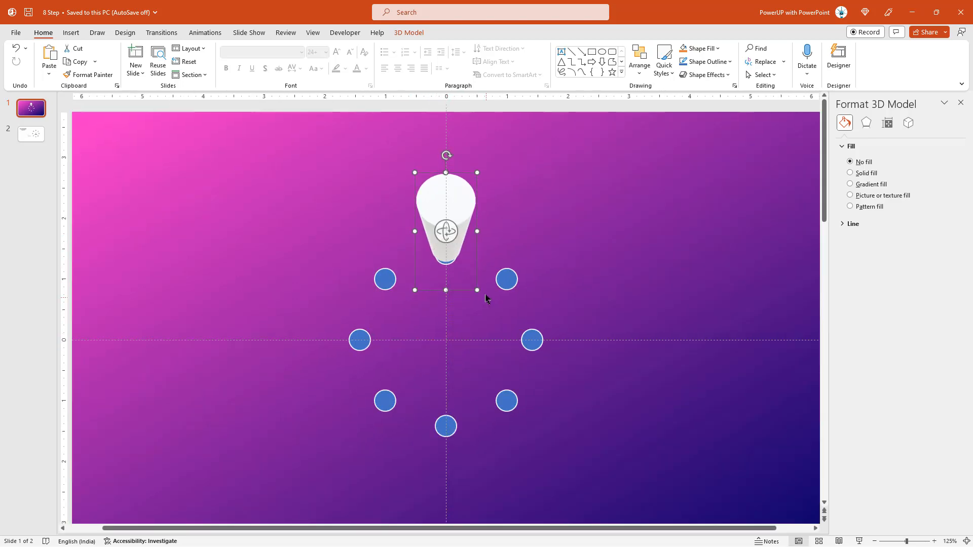
left_click_drag(479, 290, 474, 276)
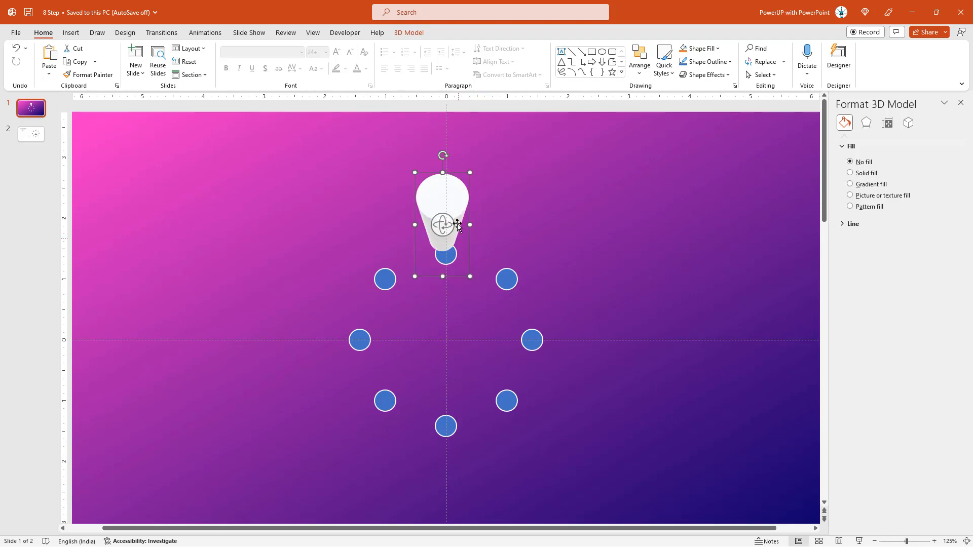
left_click_drag(456, 226, 455, 218)
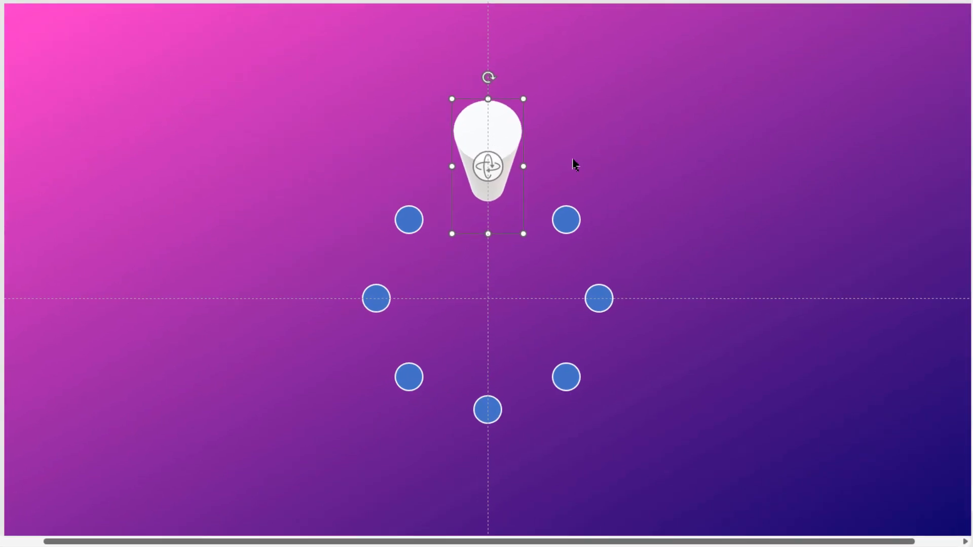
- Duplicate the top cylinder, rotate the copy 45 degrees clockwise and seat it over the upper-right circle
left_click(548, 241)
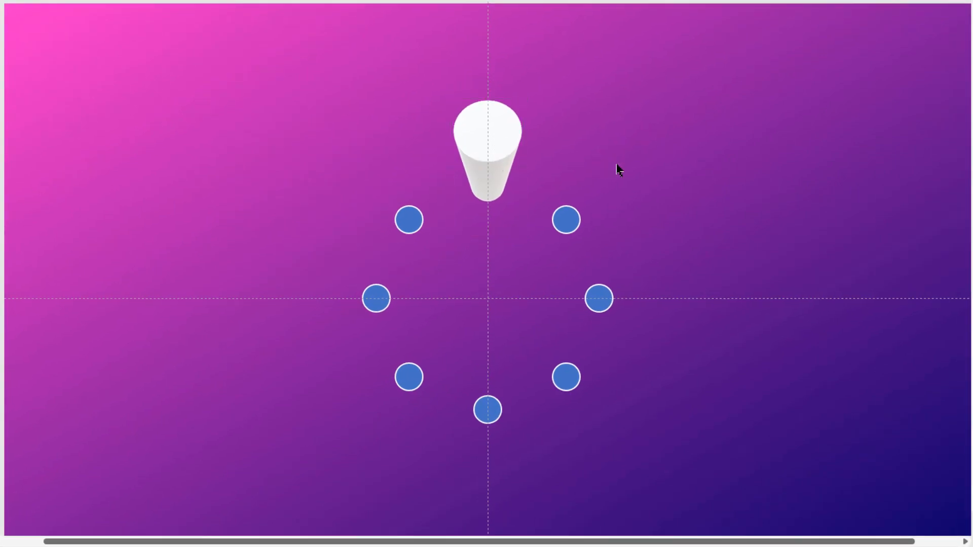
left_click(507, 152)
key("ctrl+d")
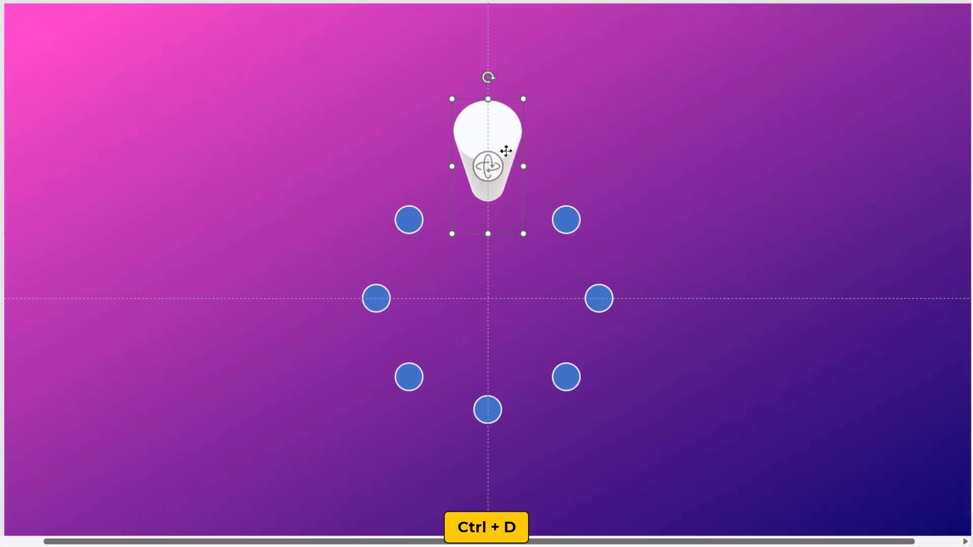
left_click_drag(521, 145, 602, 152)
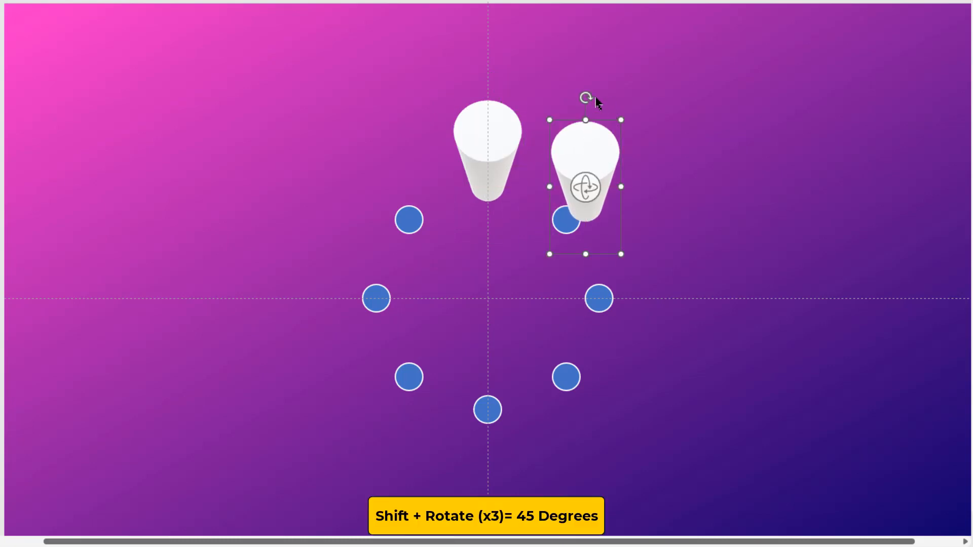
left_click_drag(587, 95, 648, 138)
left_click_drag(606, 168, 598, 179)
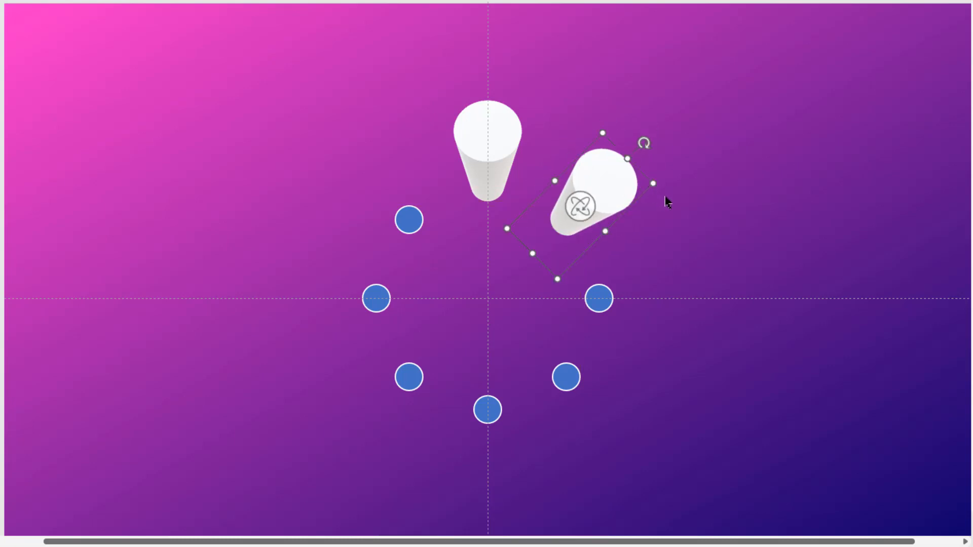
- Duplicate the upper-right cylinder, rotate the copy another 45 degrees clockwise and seat it over the right circle on the horizontal guide
key("ctrl+d")
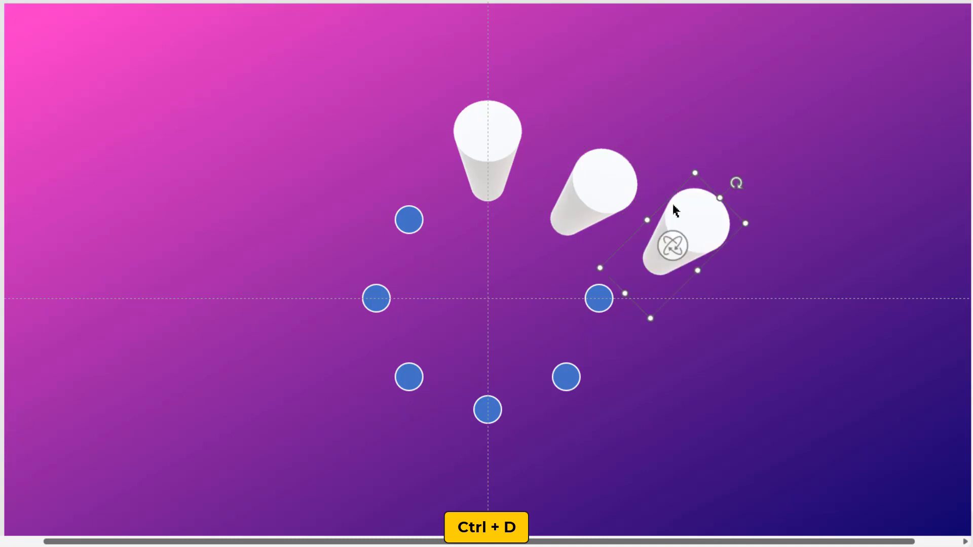
left_click_drag(737, 182, 760, 251)
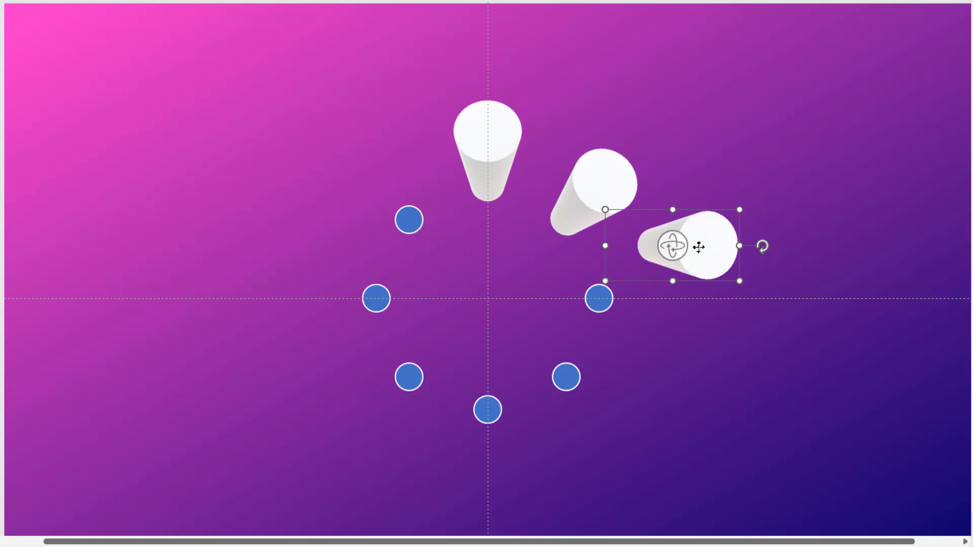
left_click_drag(698, 247, 648, 291)
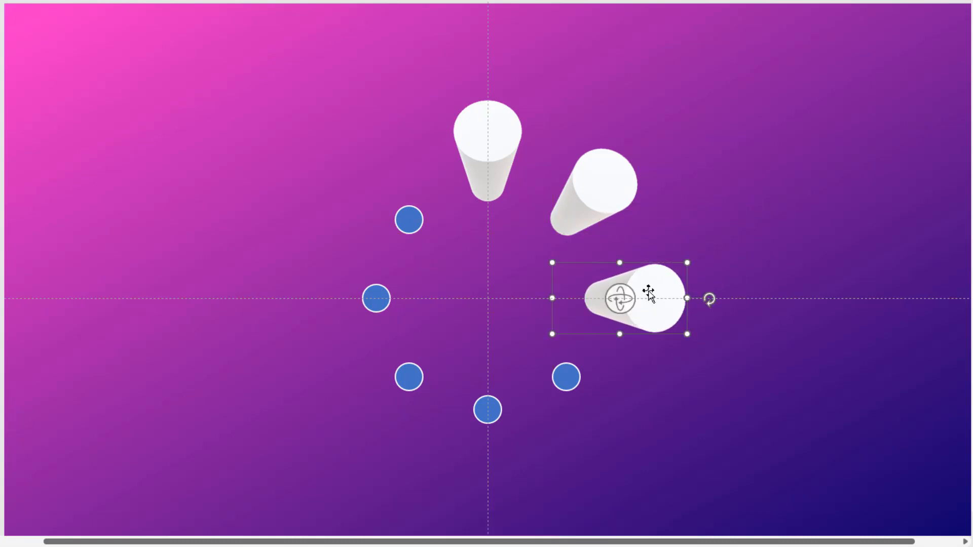
- Add duplicate cylinders over the lower-right and bottom circles, each rotated a further 45 degrees clockwise
key("ctrl+d")
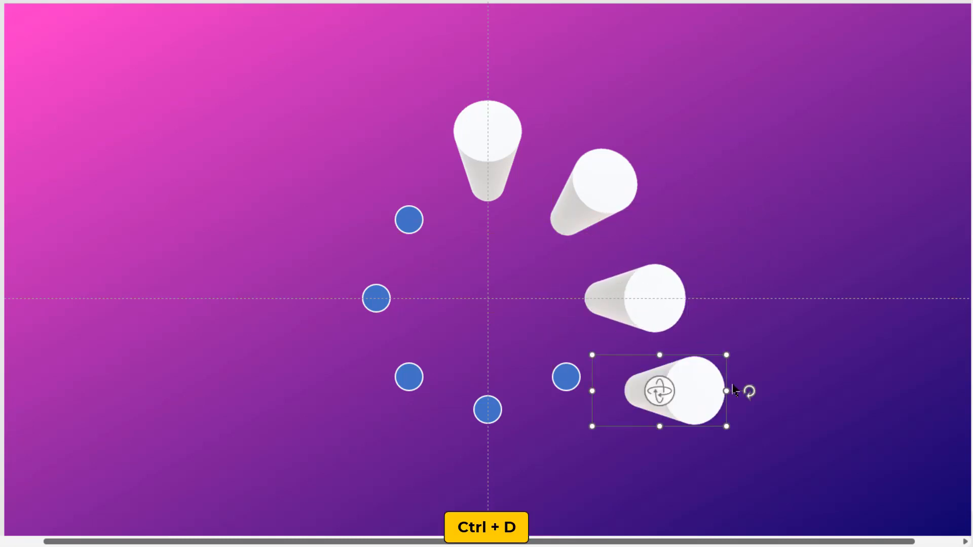
left_click_drag(748, 391, 610, 427)
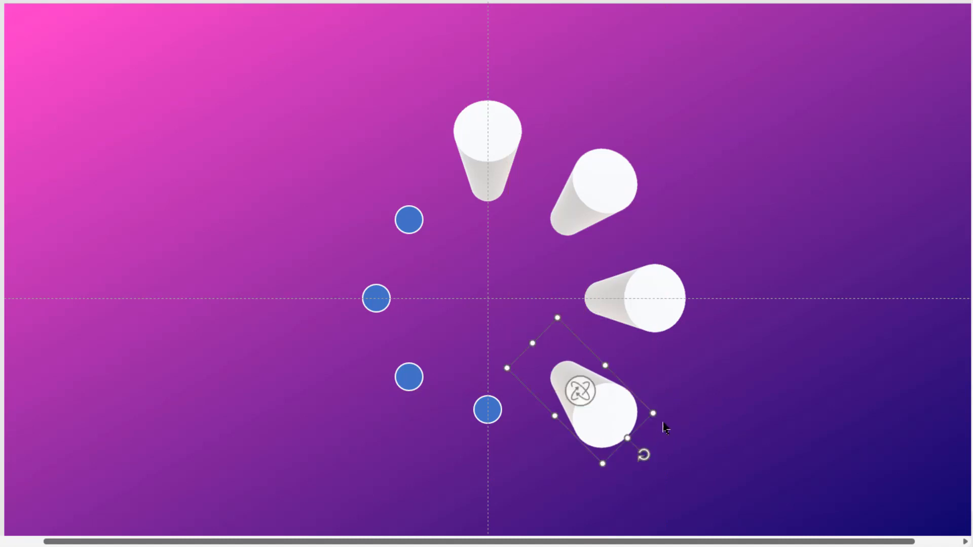
key("ctrl+d")
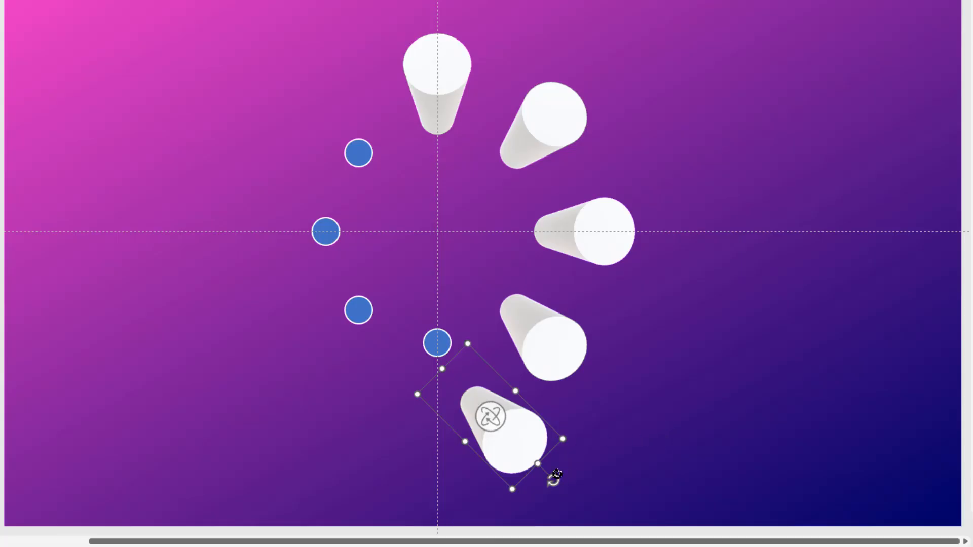
left_click_drag(554, 479, 437, 406)
- Add duplicate cylinders over the lower-left and left circles, each rotated a further 45 degrees clockwise
key("ctrl+d")
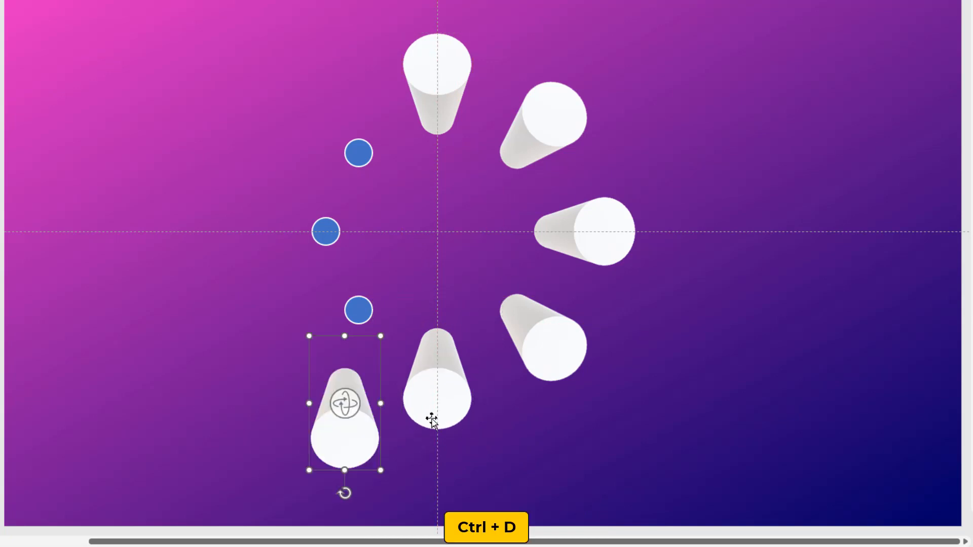
left_click_drag(344, 491, 280, 465)
left_click_drag(311, 424, 311, 347)
key("ctrl+d")
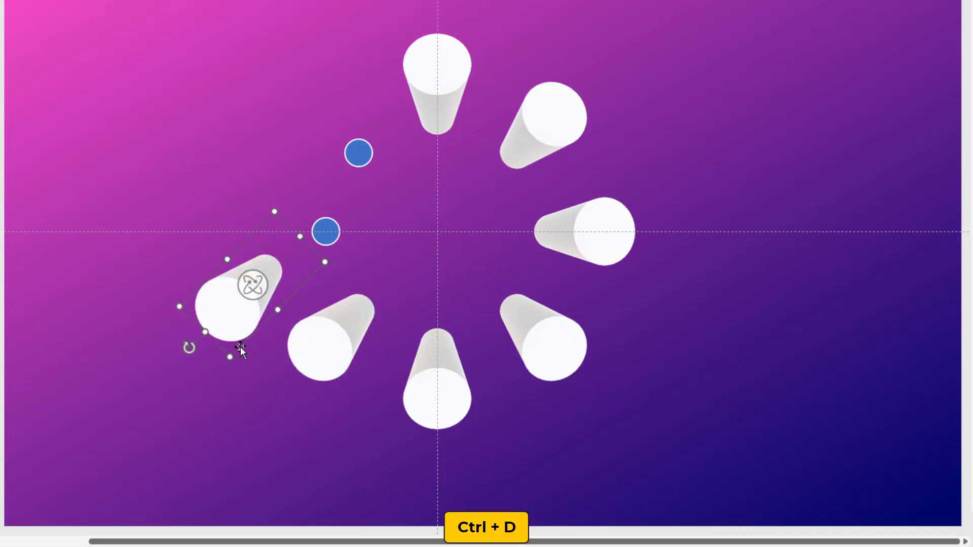
left_click_drag(188, 344, 261, 226)
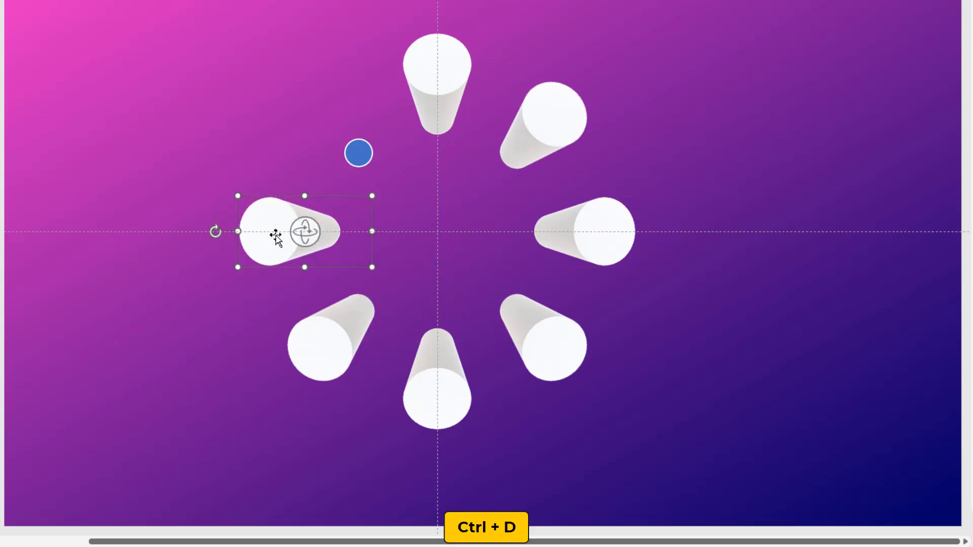
- Duplicate the left cylinder, rotate the copy 45 degrees clockwise and seat it over the upper-left circle to complete the ring
key("ctrl+d")
left_click_drag(178, 139, 205, 79)
left_click_drag(240, 123, 317, 119)
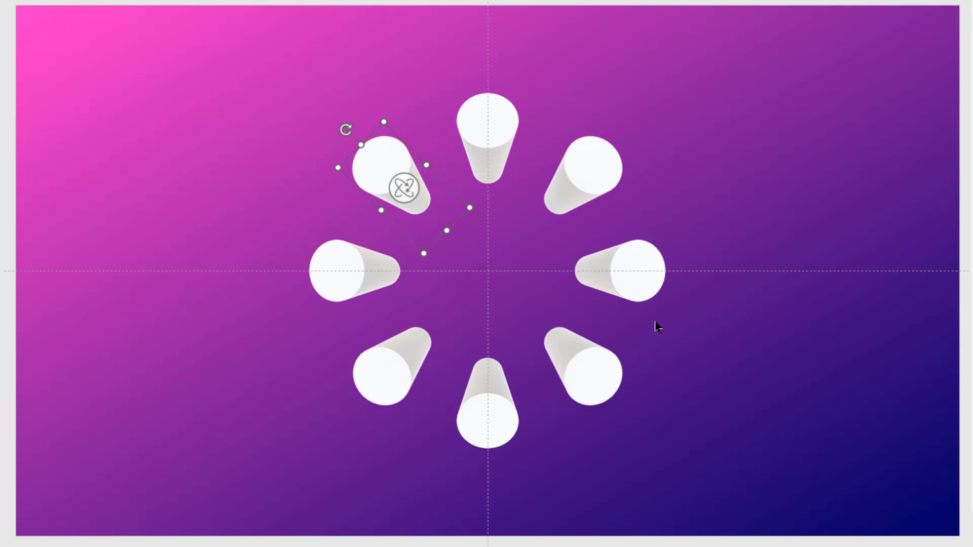
left_click(692, 366)
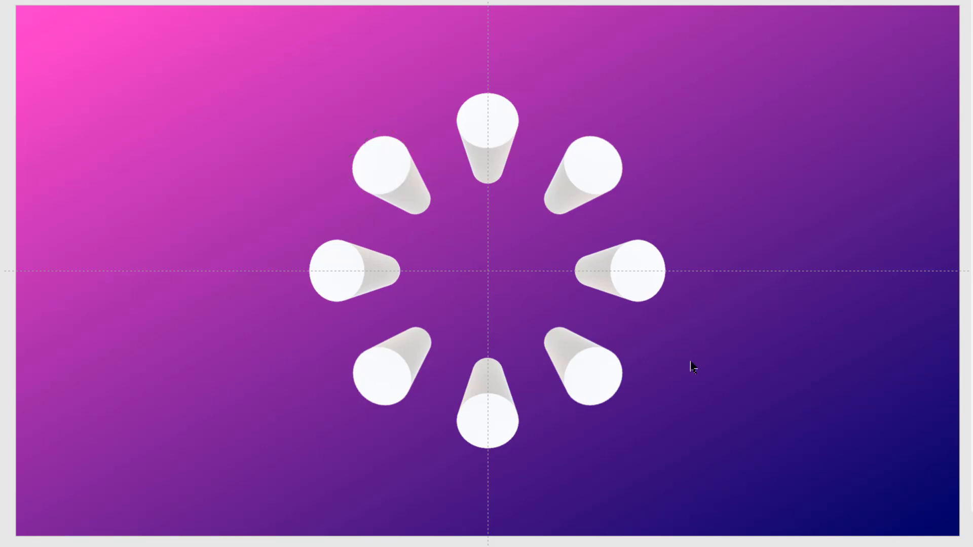
- Send all eight white cylinders to the back so that they lie behind the blue circles
left_click(598, 372)
left_click(625, 264, "shift")
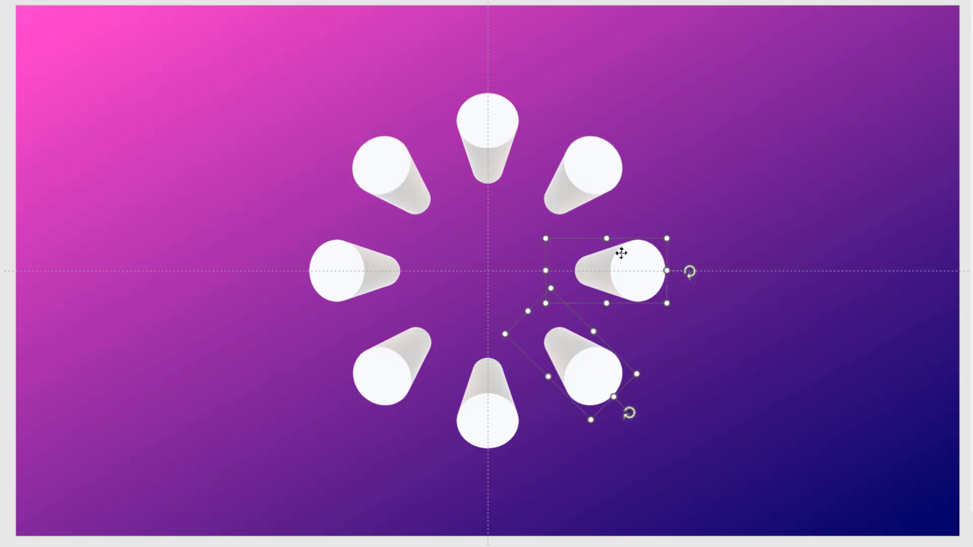
left_click(589, 177, "shift")
left_click(490, 144, "shift")
left_click(398, 171, "shift")
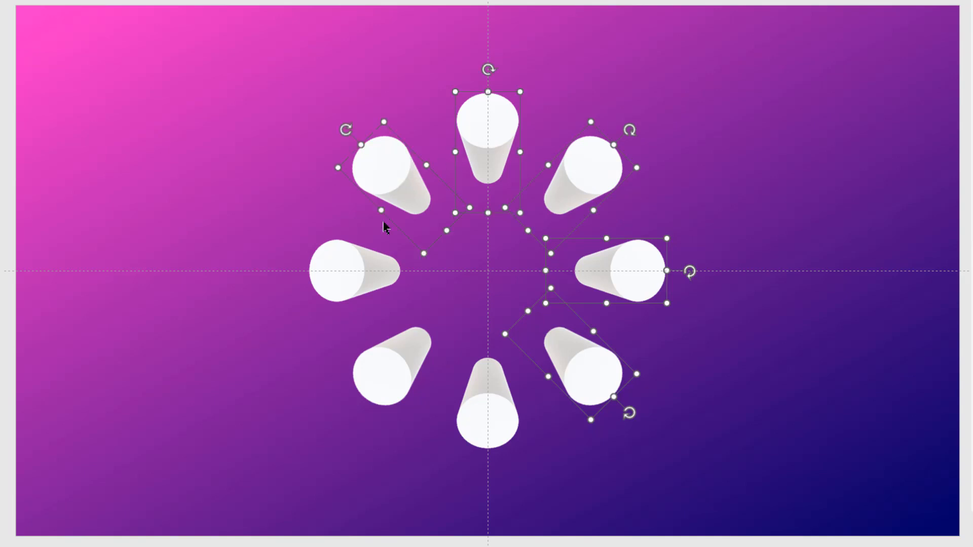
left_click(369, 261, "shift")
left_click(393, 377, "shift")
left_click(481, 411, "shift")
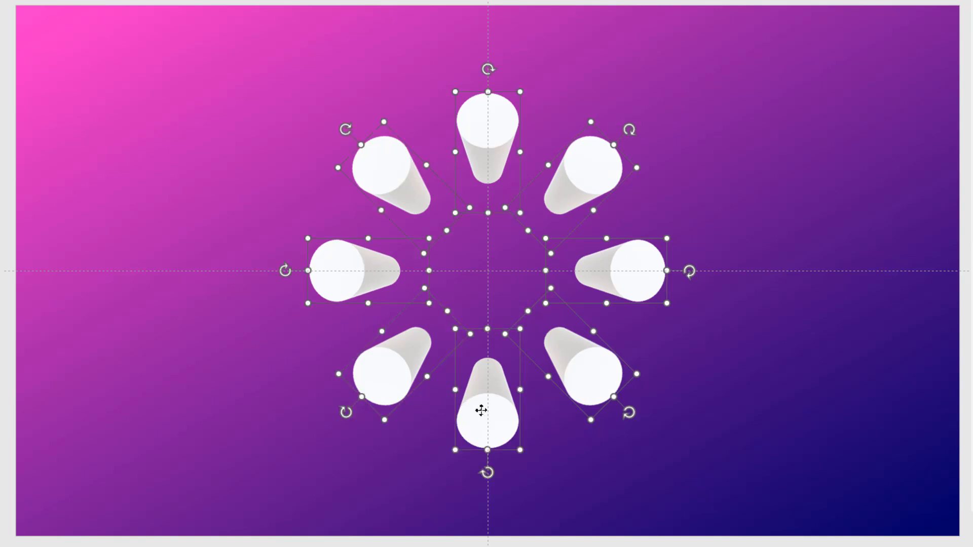
right_click(482, 419)
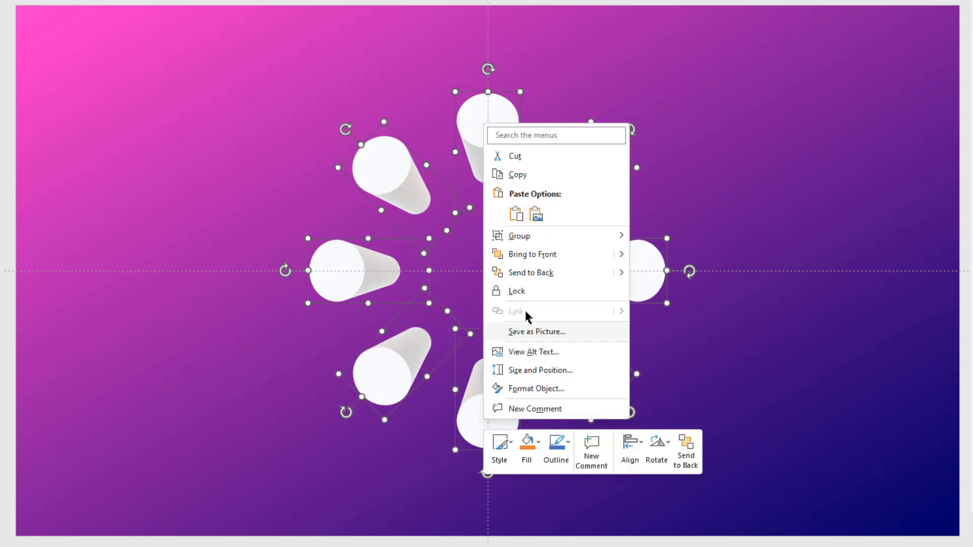
left_click(529, 273)
left_click(732, 231)
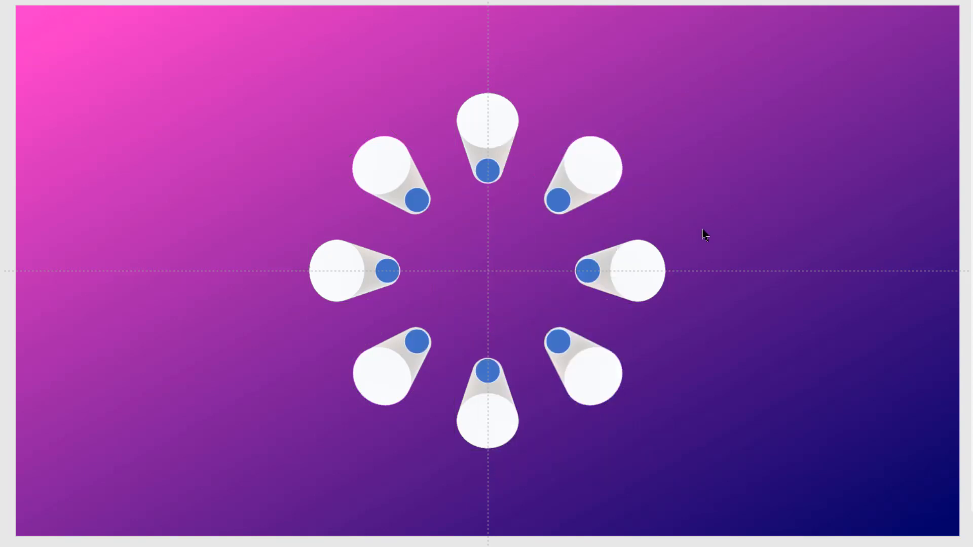
- Move the eight blue guide circles together off the cylinder ring and delete them
left_click(560, 198)
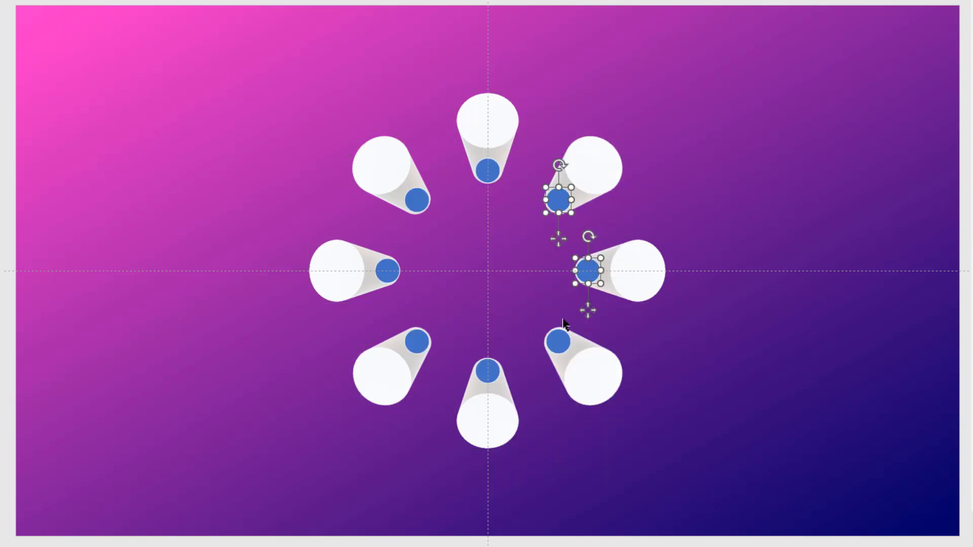
left_click(558, 342, "shift")
left_click(486, 374, "shift")
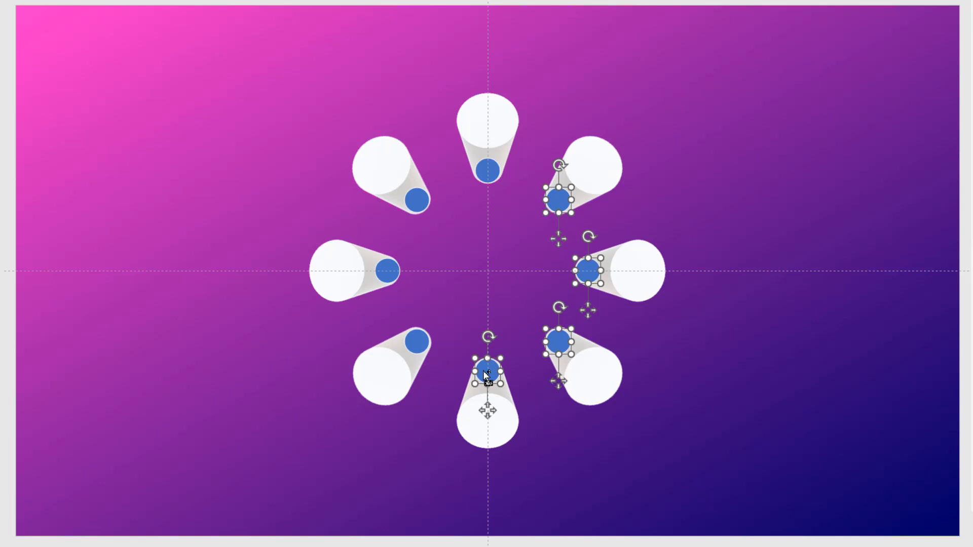
left_click(418, 342, "shift")
left_click(389, 272, "shift")
left_click(414, 213, "shift")
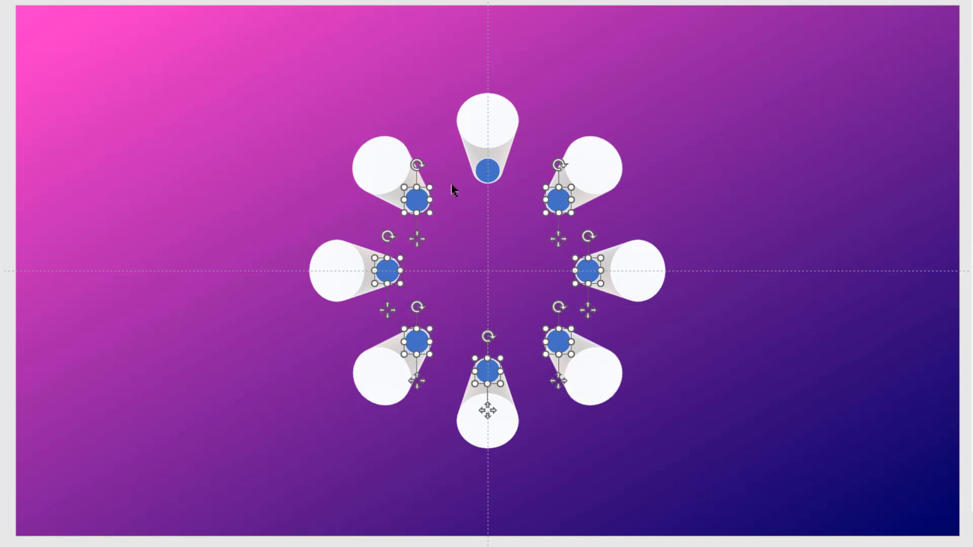
left_click(494, 174, "shift")
left_click_drag(494, 174, 233, 159)
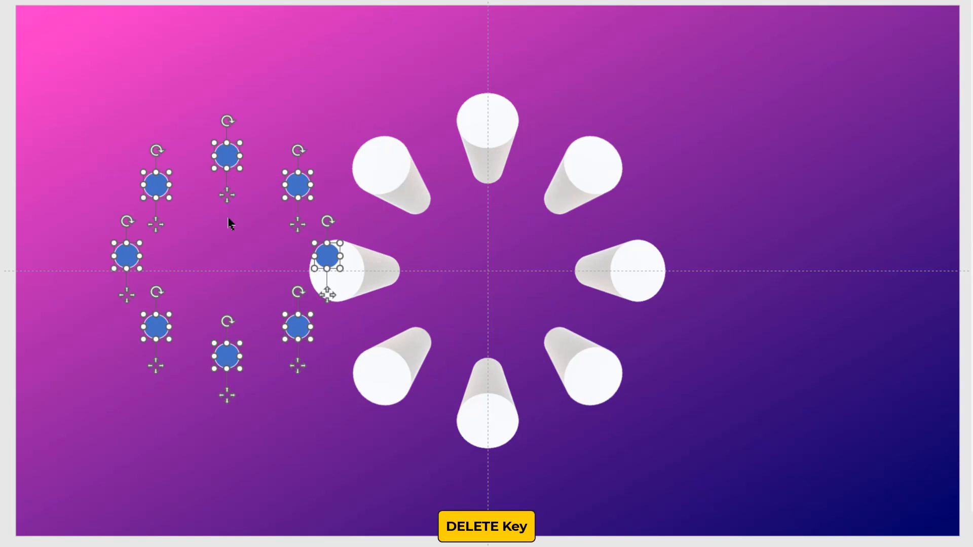
key("Delete")
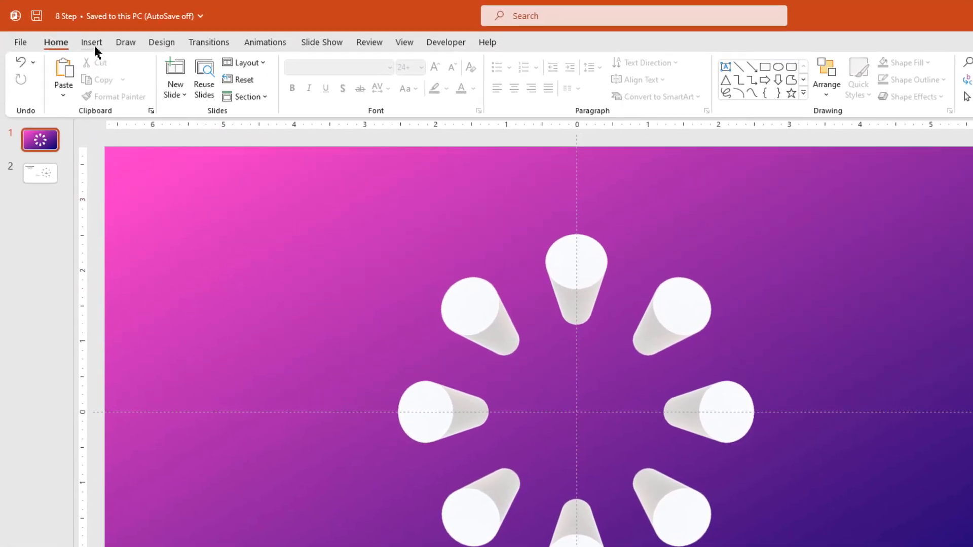
- Draw a circle about 0.59" in diameter on the empty background beside the upper-right cylinder
left_click(92, 42)
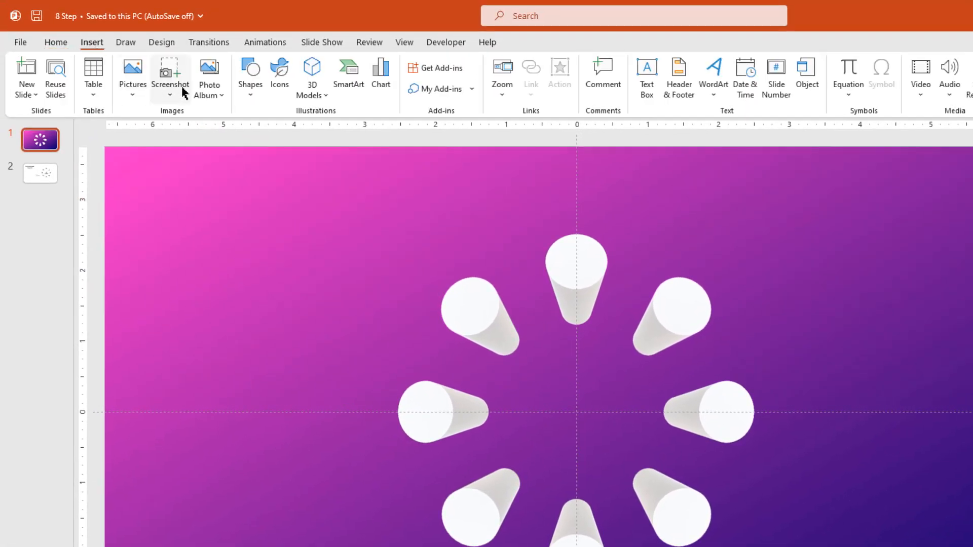
left_click(248, 97)
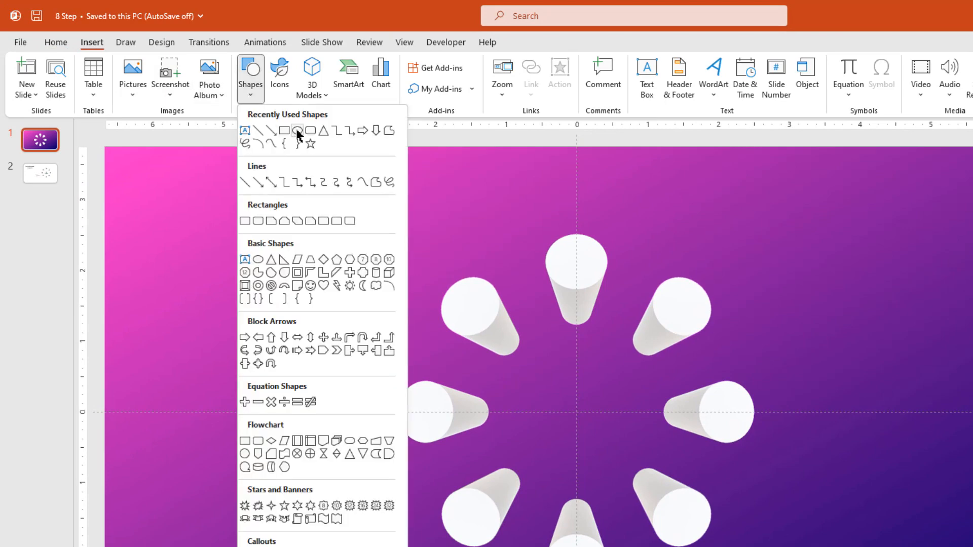
left_click(297, 130)
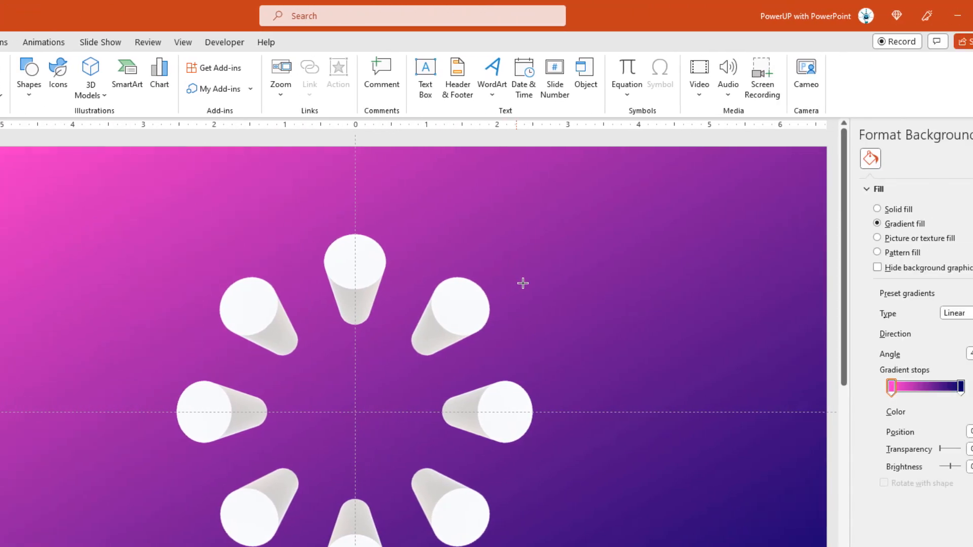
left_click_drag(730, 264, 759, 296)
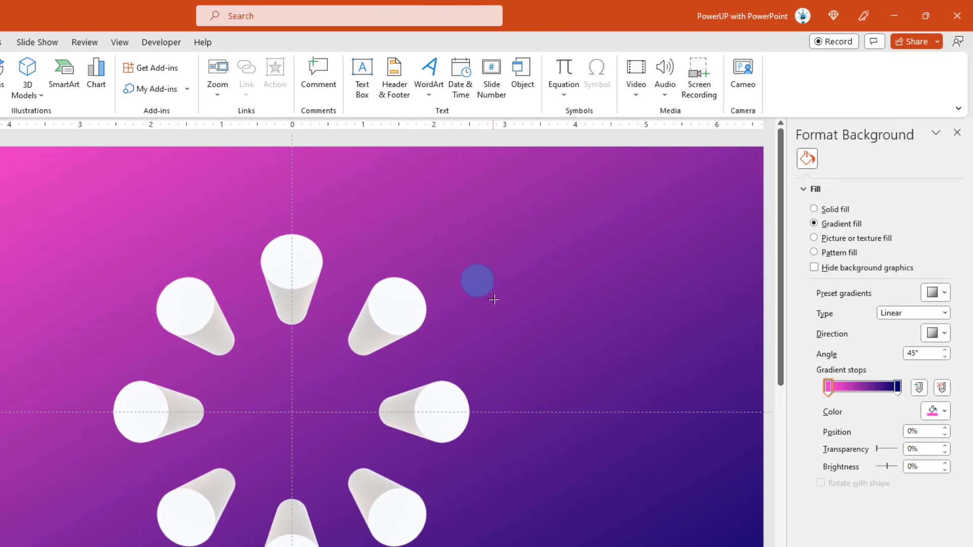
left_click_drag(494, 300, 499, 277)
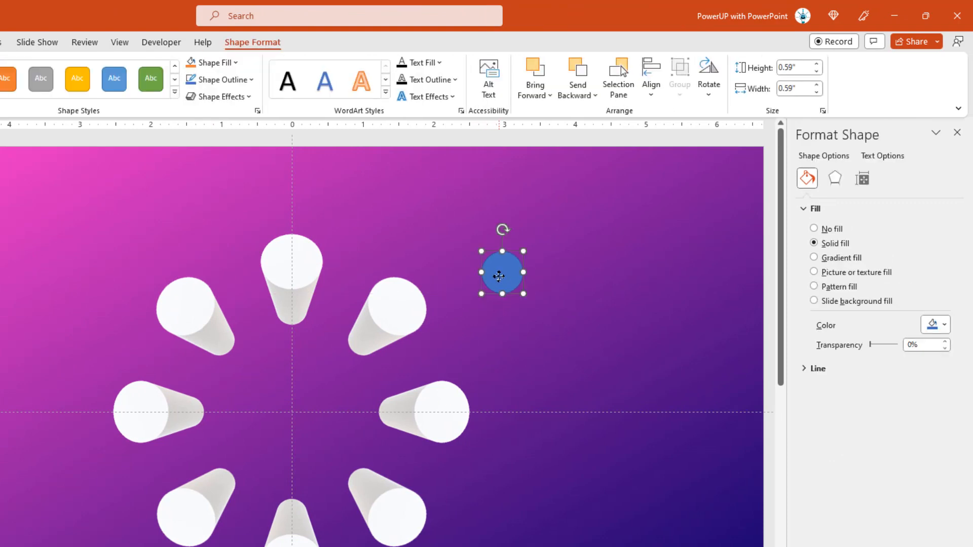
- Remove the new circle's outline and fill it with a near-black shade
left_click(249, 81)
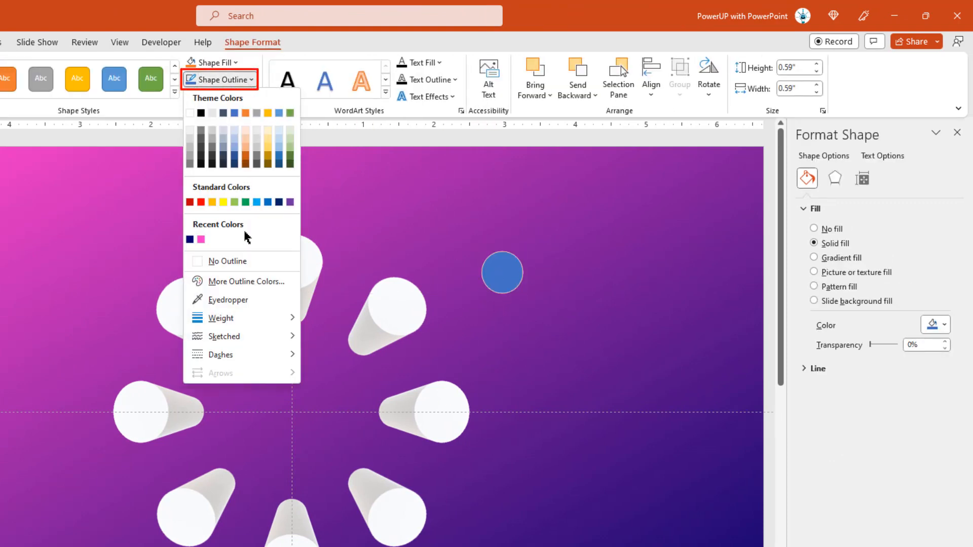
left_click(234, 260)
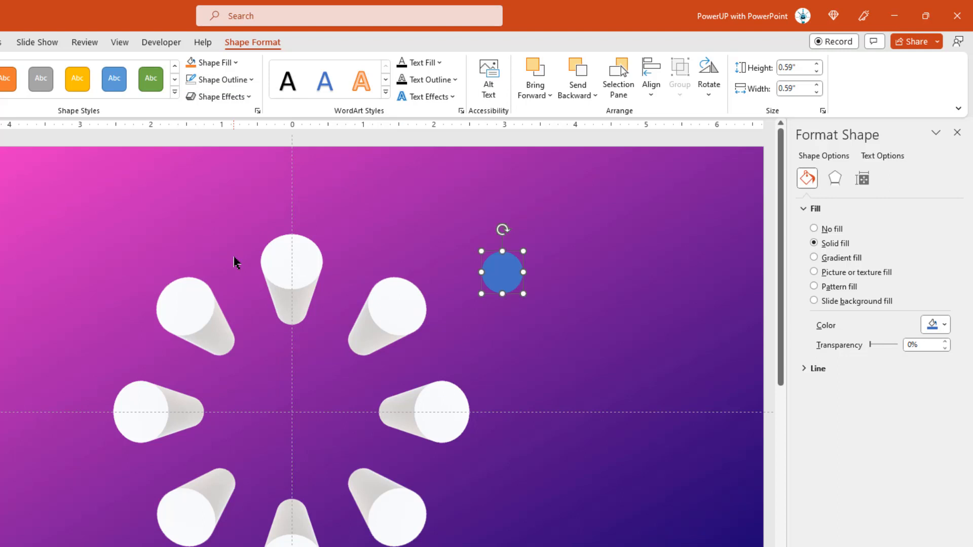
left_click(222, 63)
left_click(204, 141)
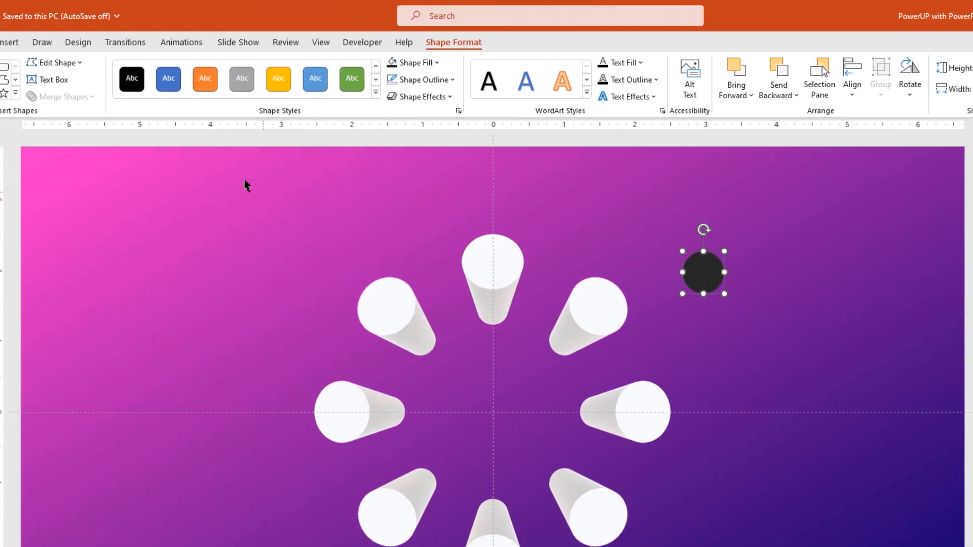
- Draw a rectangle about 1.15" high down from the dark circle's middle and match its width to the circle at 0.59"
left_click(101, 47)
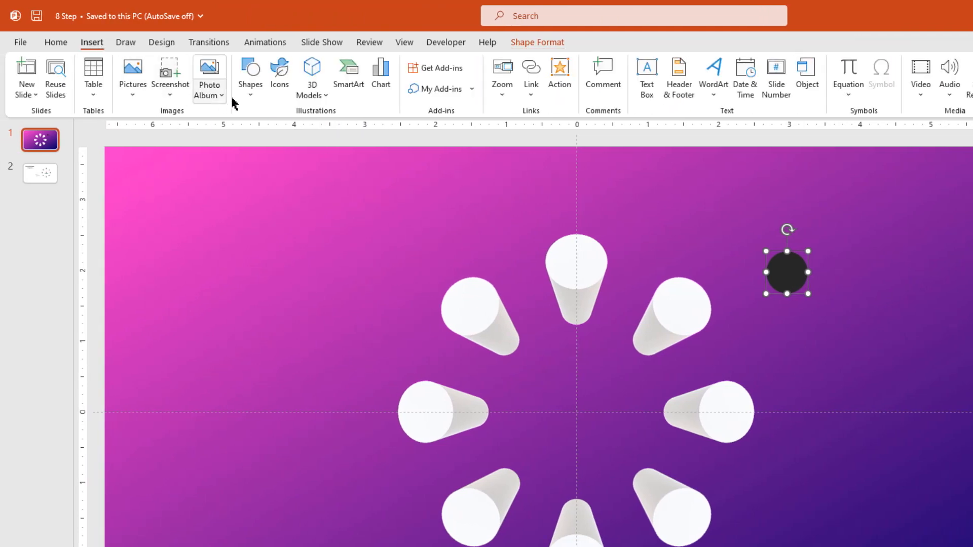
left_click(252, 96)
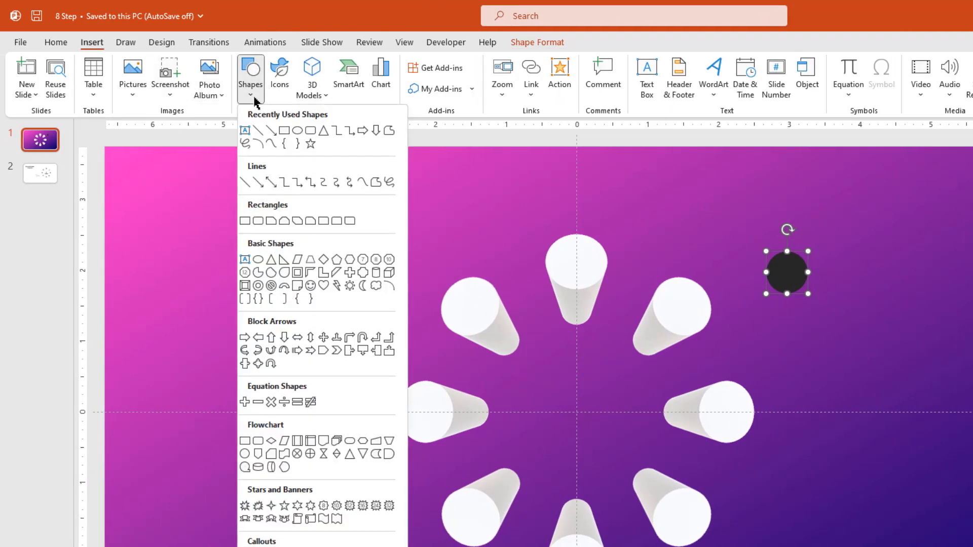
left_click(285, 132)
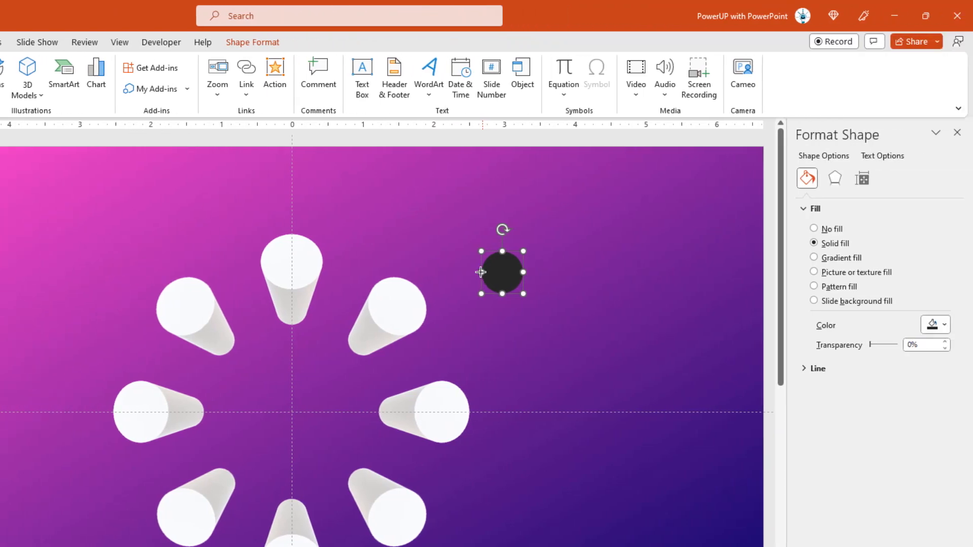
mouse_move(477, 272)
left_mouse_down()
mouse_move(528, 337)
mouse_move(523, 353)
left_mouse_up()
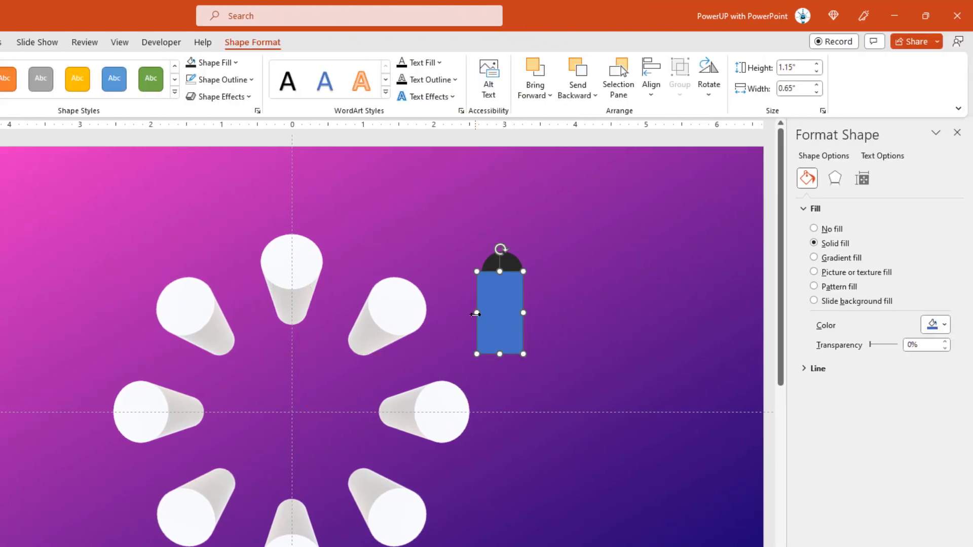
left_click_drag(476, 314, 482, 315)
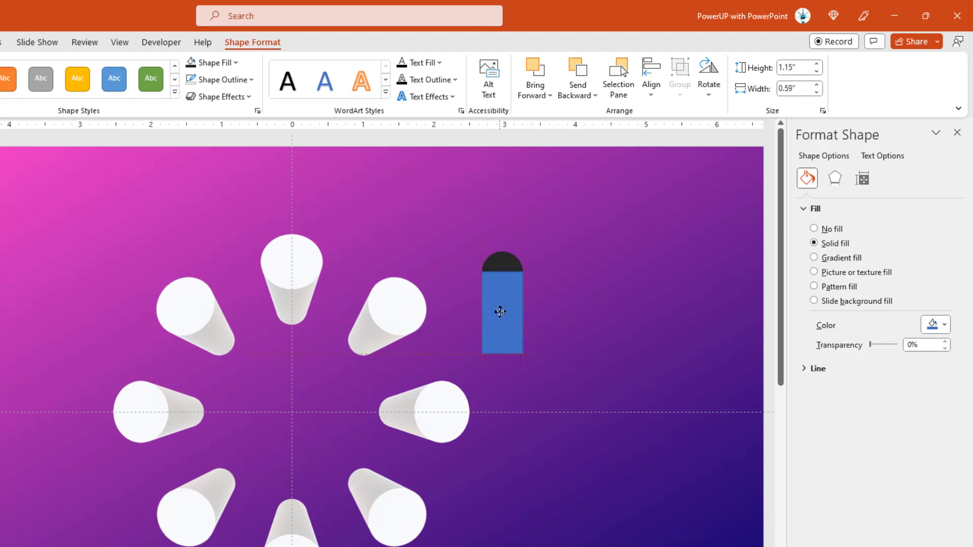
left_click(500, 312)
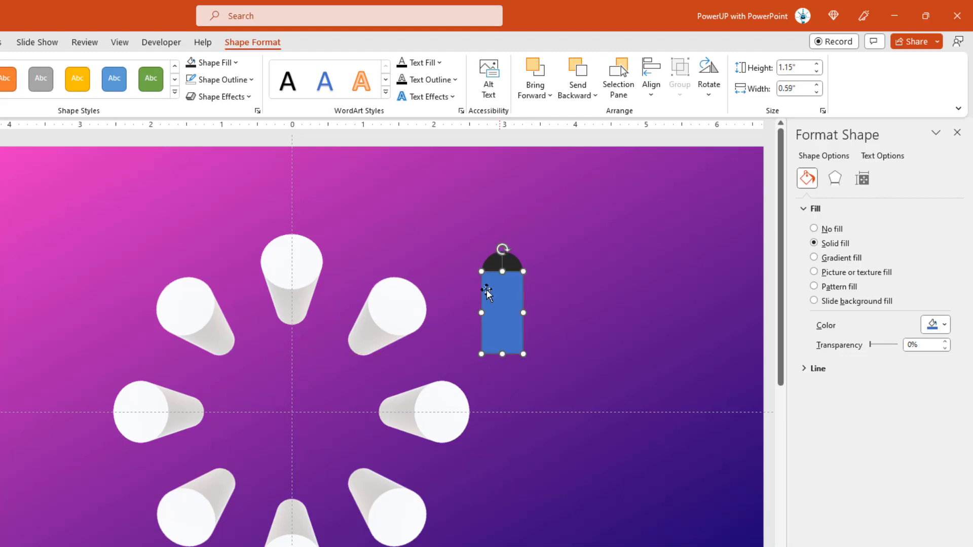
- Remove the rectangle's outline and send it behind the dark circle
left_click(242, 81)
left_click(233, 262)
right_click(506, 341)
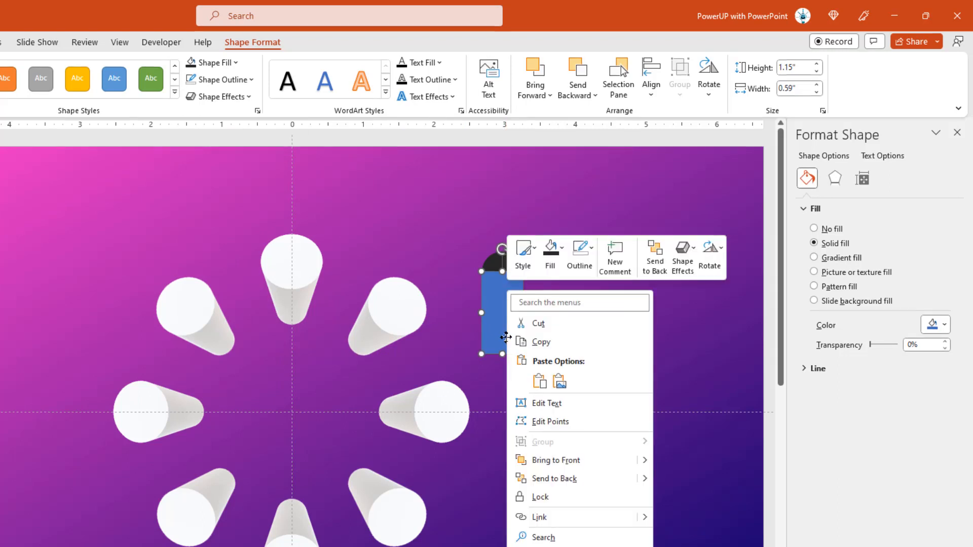
left_click(558, 477)
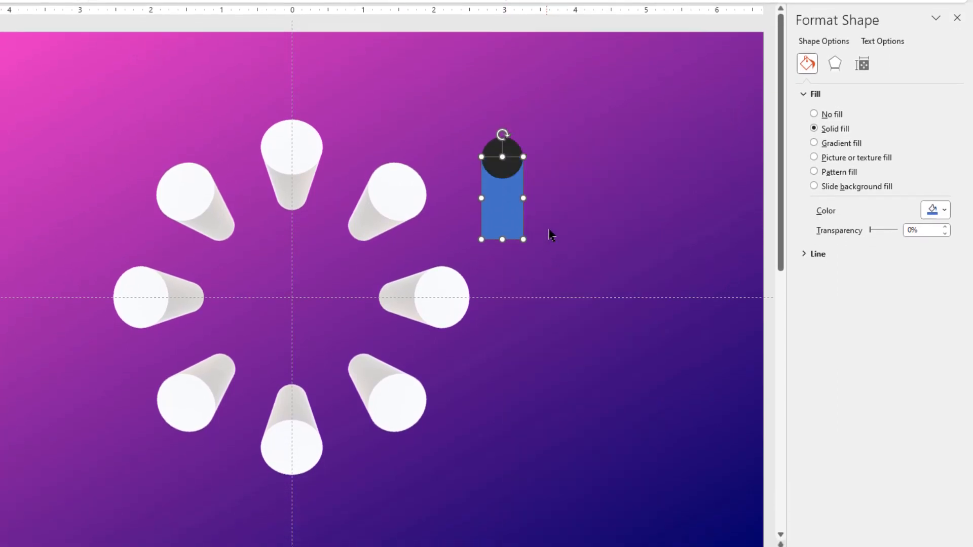
- Give the rectangle a linear gradient fill at 90° and make its first gradient stop dark grey
left_click(814, 143)
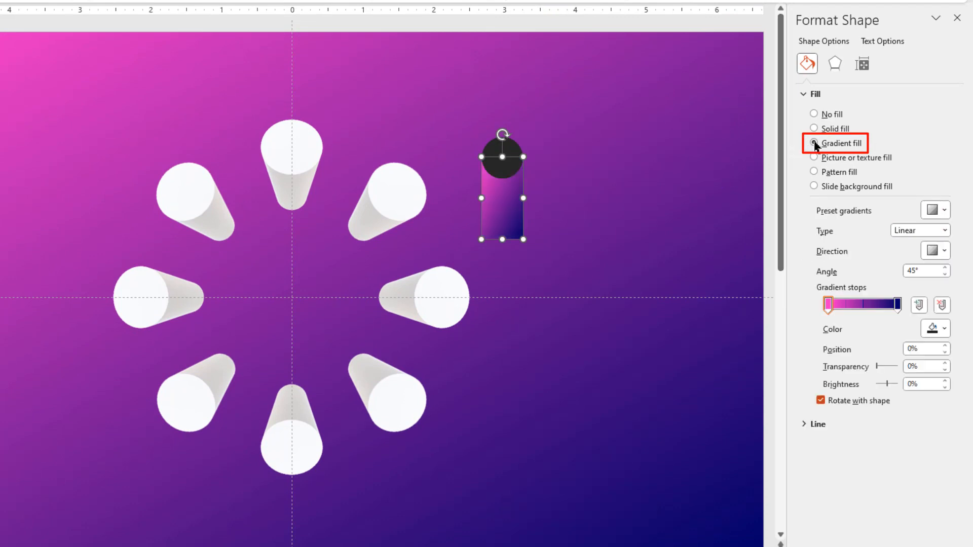
left_click(943, 252)
left_click(868, 276)
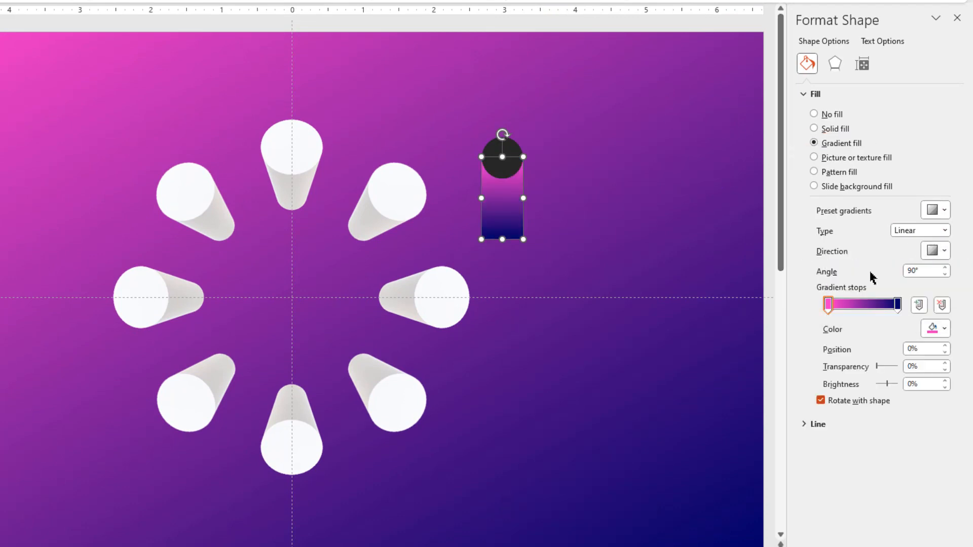
left_click(945, 331)
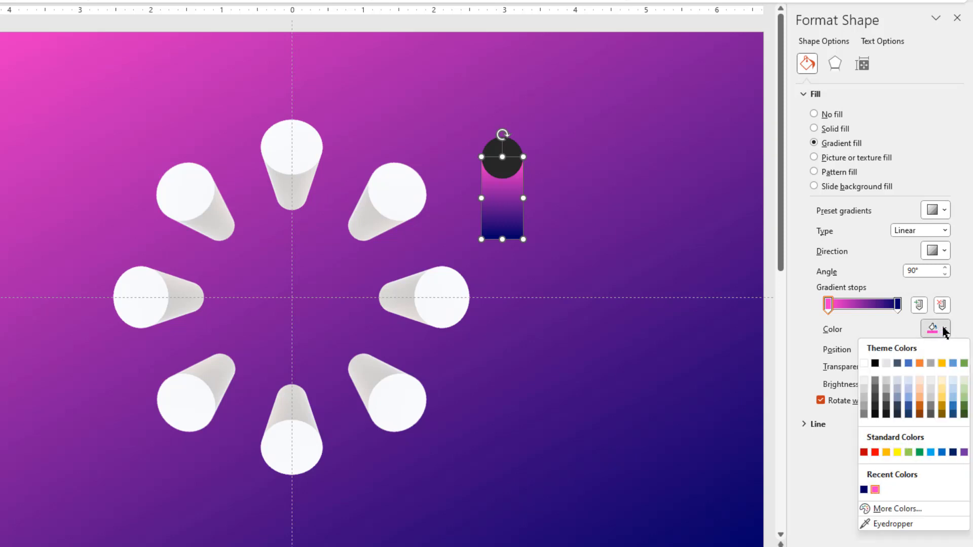
left_click(875, 399)
- Set the rectangle's last gradient stop to dark grey at 25% brightness, 100% transparency and position 77%
left_click(898, 304)
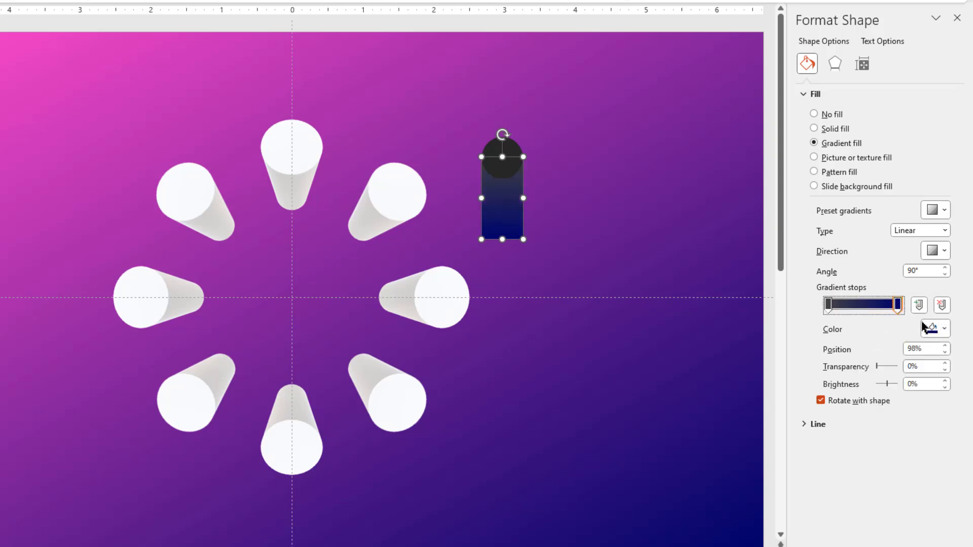
left_click(935, 329)
left_click(875, 400)
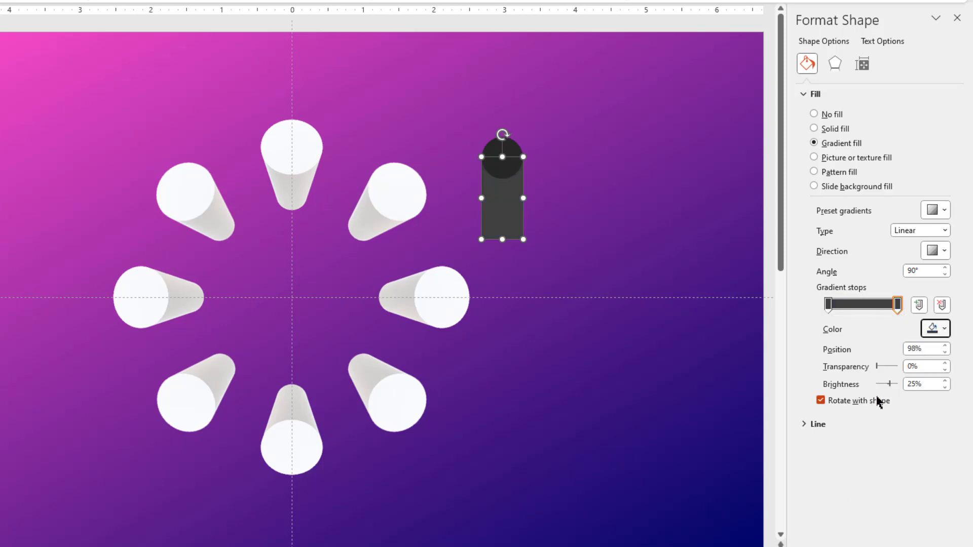
left_click_drag(877, 368, 919, 369)
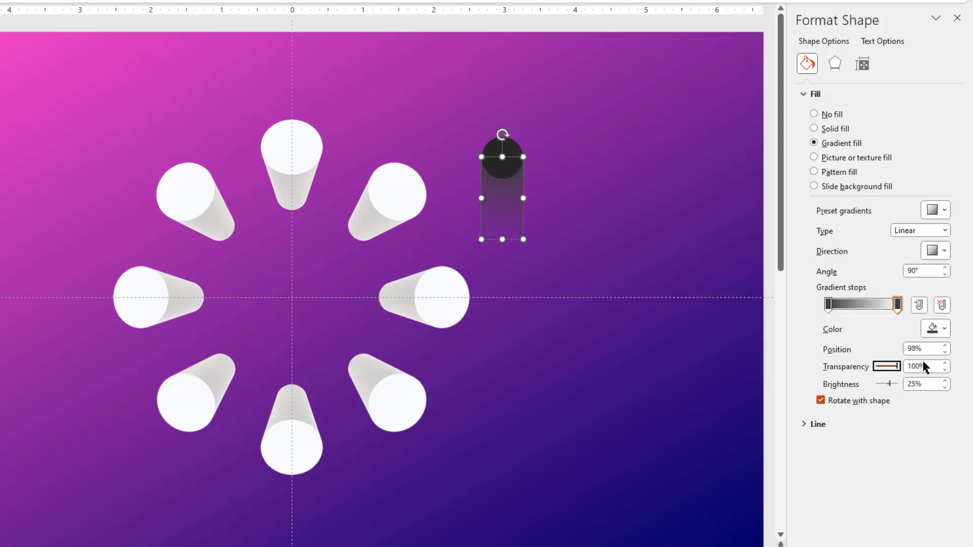
left_click_drag(902, 312, 882, 309)
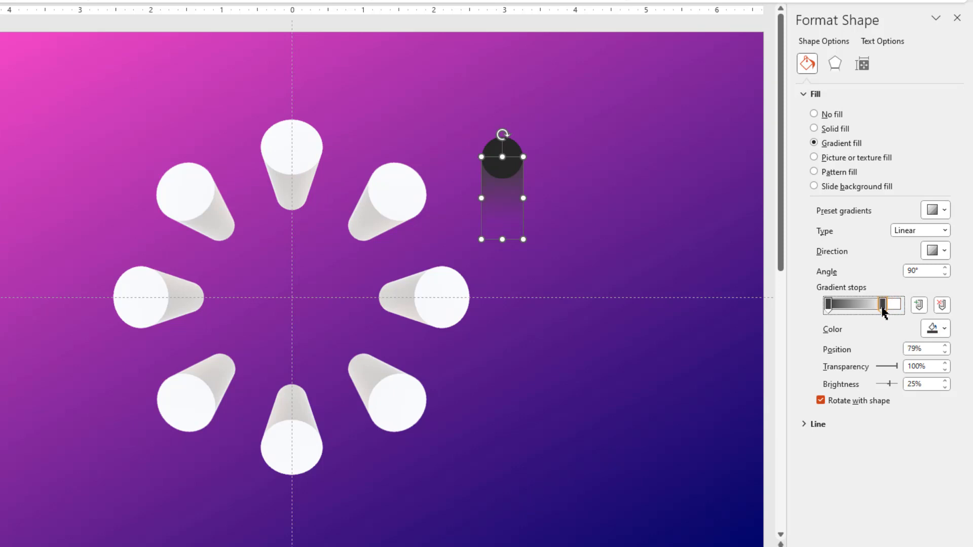
left_click(595, 234)
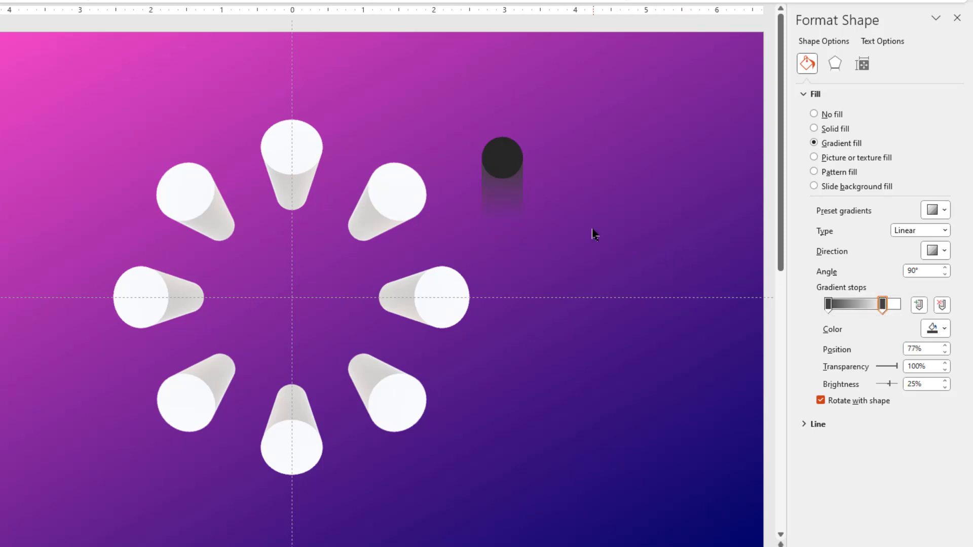
- Group the dark circle with its gradient rectangle and rotate the group counterclockwise so the shadow falls diagonally to the lower right
left_click_drag(575, 267, 449, 93)
right_click(504, 199)
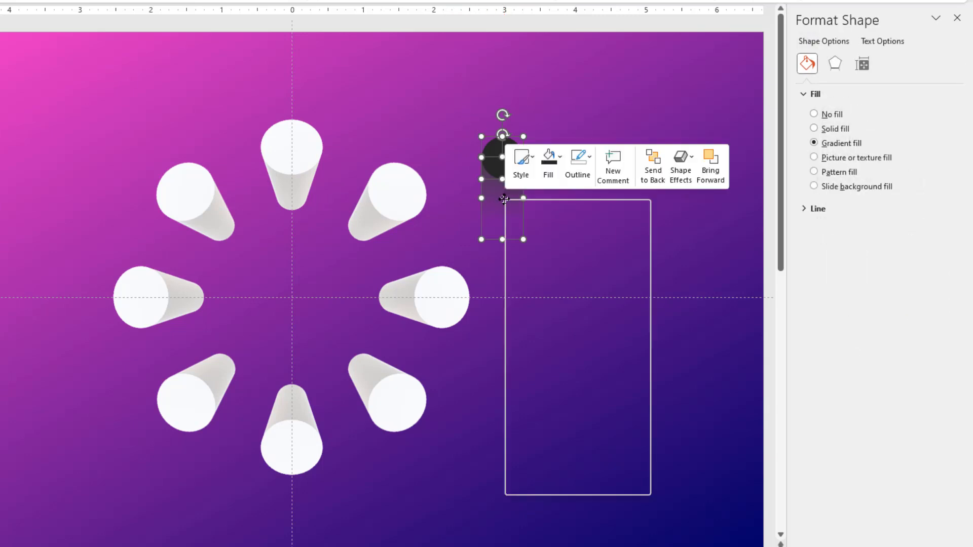
mouse_move(568, 316)
left_click(683, 316)
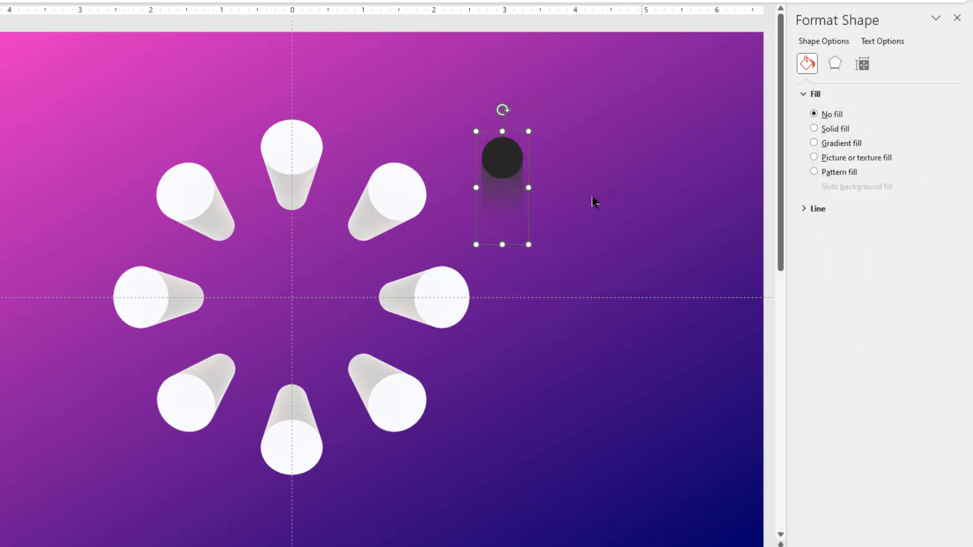
left_click_drag(504, 107, 446, 132)
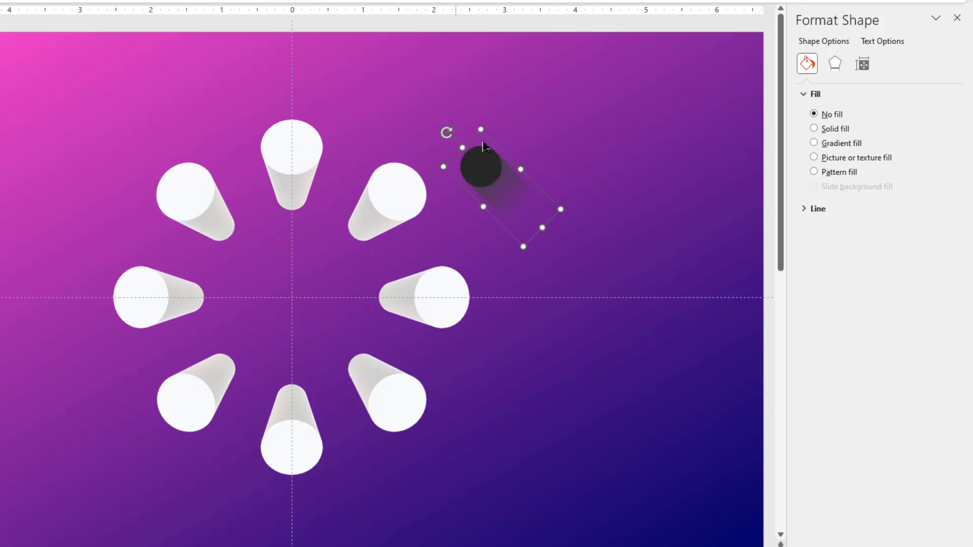
- Move the shadow group to the base of the upper-left cylinder, send it to the back and align it with the cylinder's narrow end
left_click_drag(507, 191, 253, 256)
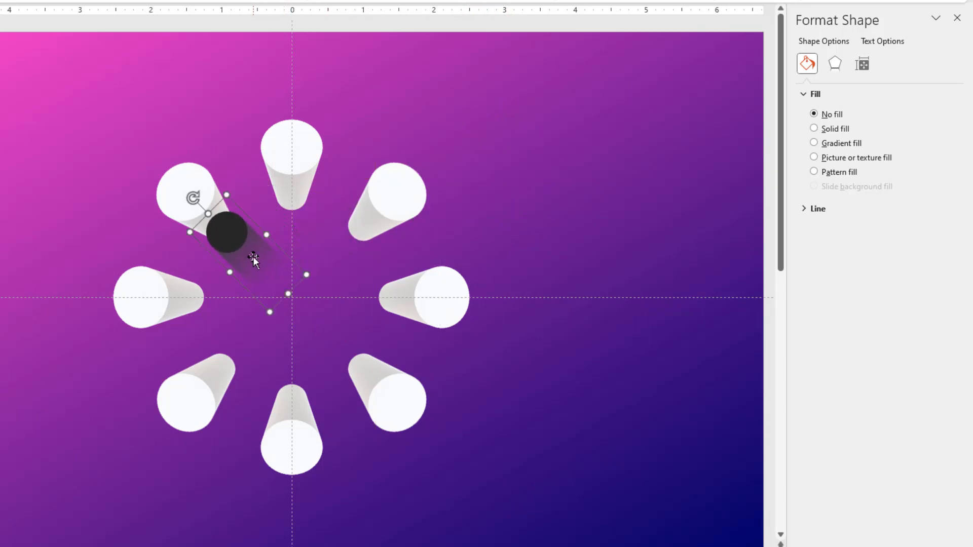
right_click(254, 256)
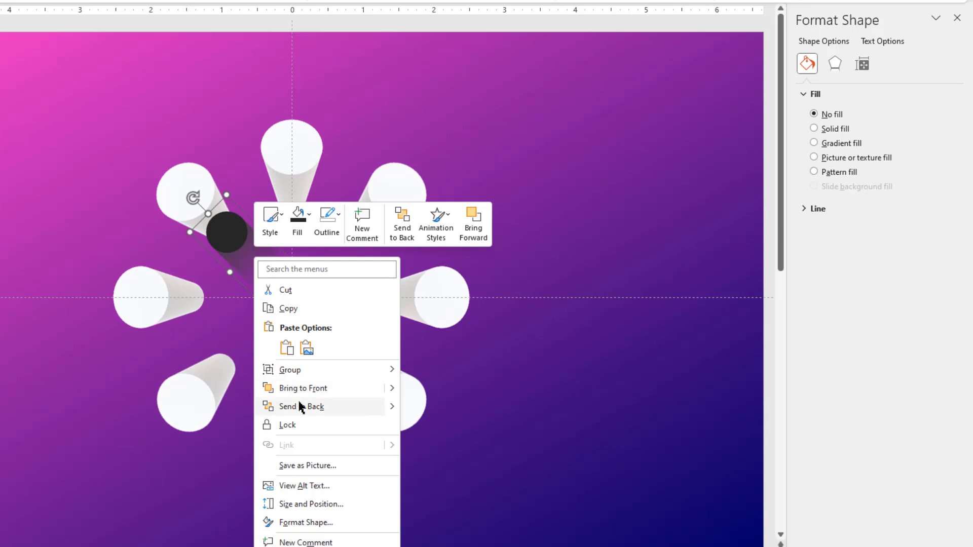
left_click(363, 404)
scroll(252, 288, "up", 3)
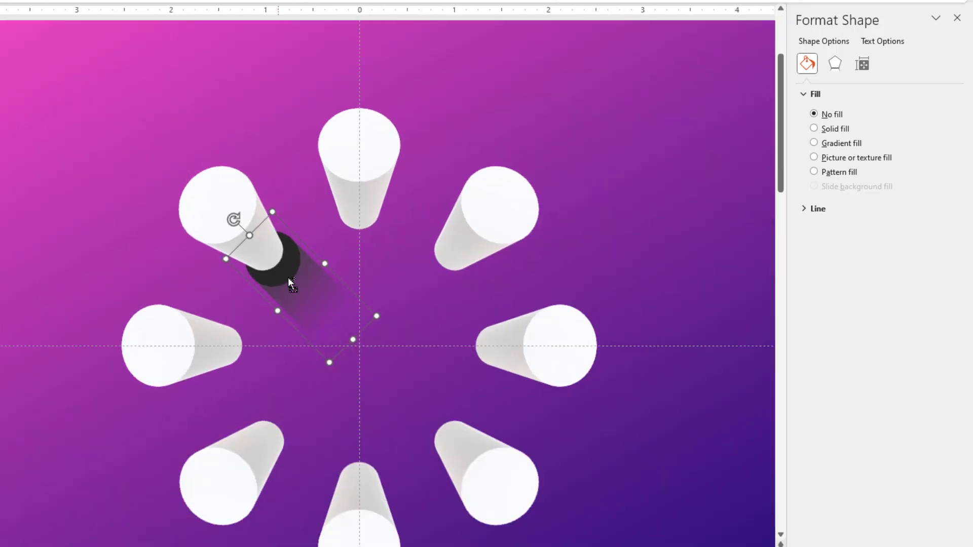
left_click_drag(341, 386, 328, 352)
left_click_drag(303, 303, 304, 283)
- Change the shadow rectangle's first gradient stop to black with 46% transparency at position 5%
left_click(304, 282)
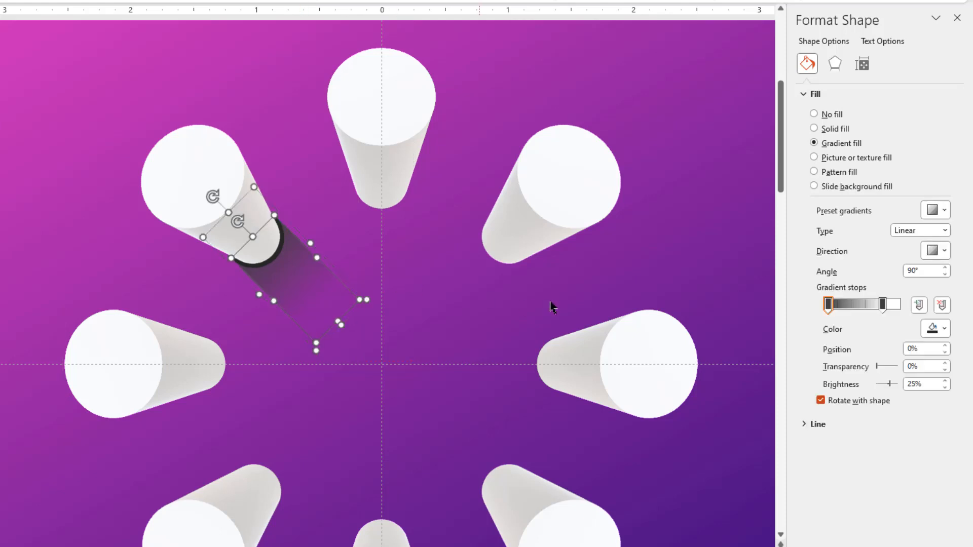
left_click_drag(831, 305, 881, 304)
left_click(835, 305)
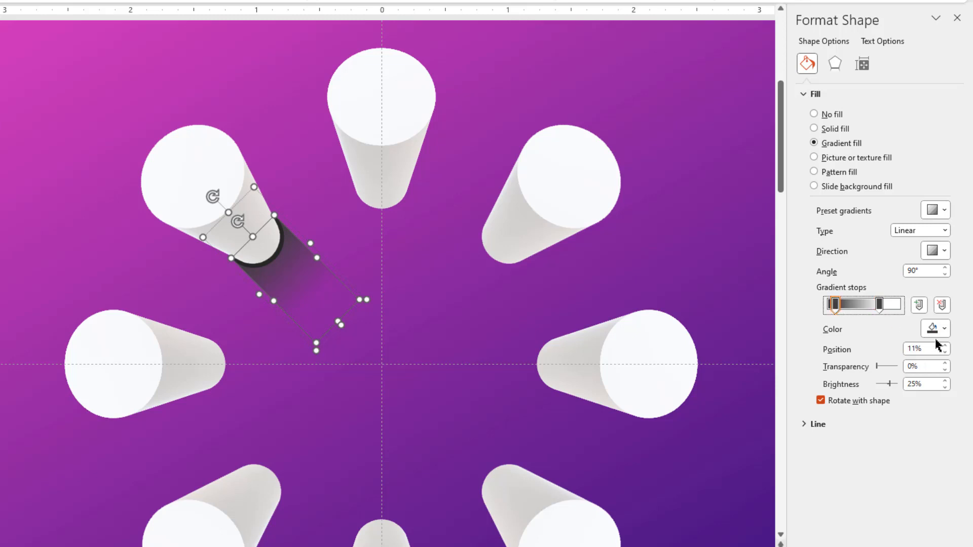
left_click(935, 330)
left_click(875, 363)
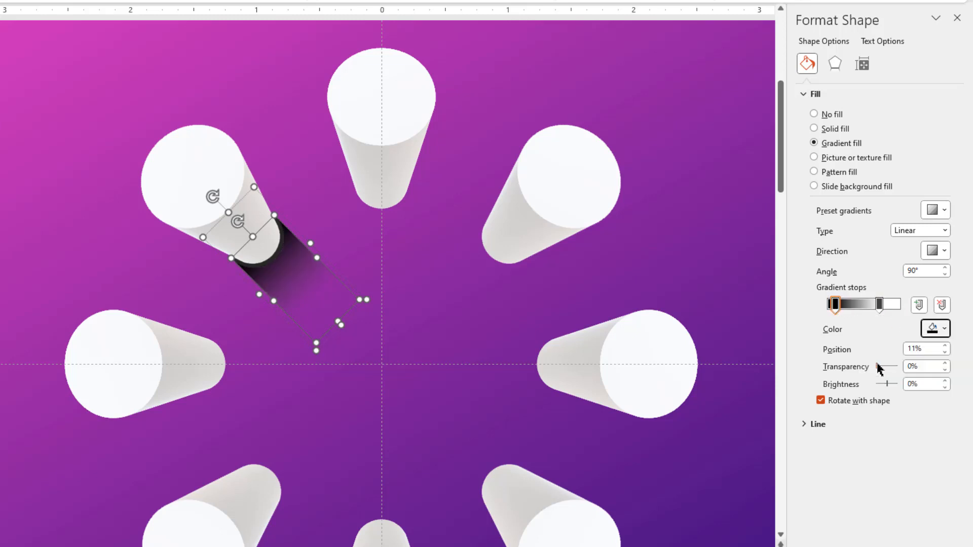
left_click_drag(877, 366, 888, 371)
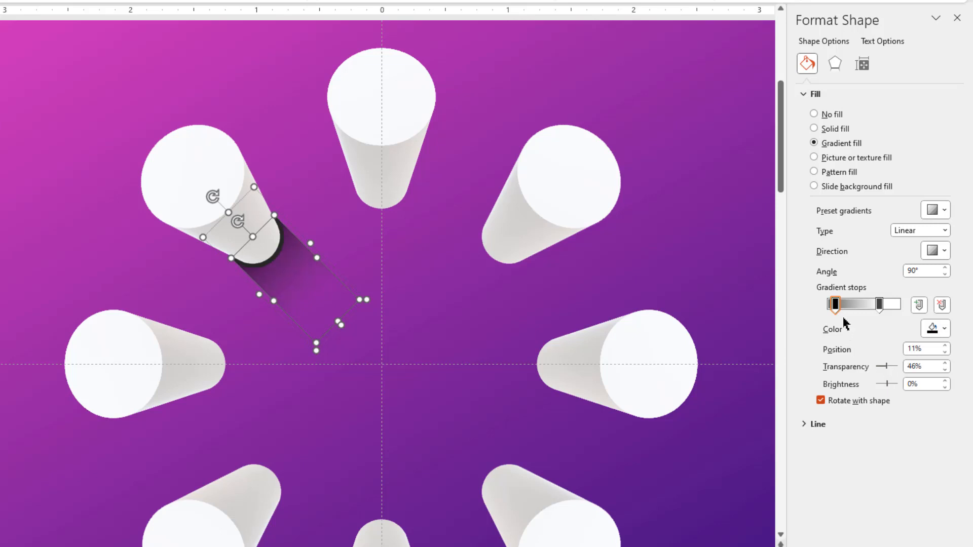
left_click_drag(835, 305, 833, 307)
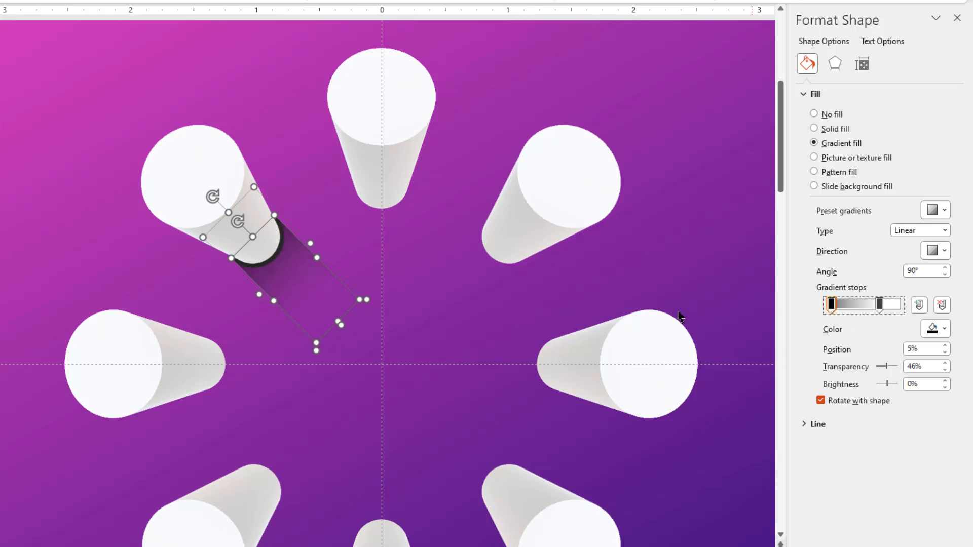
left_click(453, 306)
- Duplicate the shadow group, send the copy to the back and align it under the base of the top cylinder
left_click(296, 276)
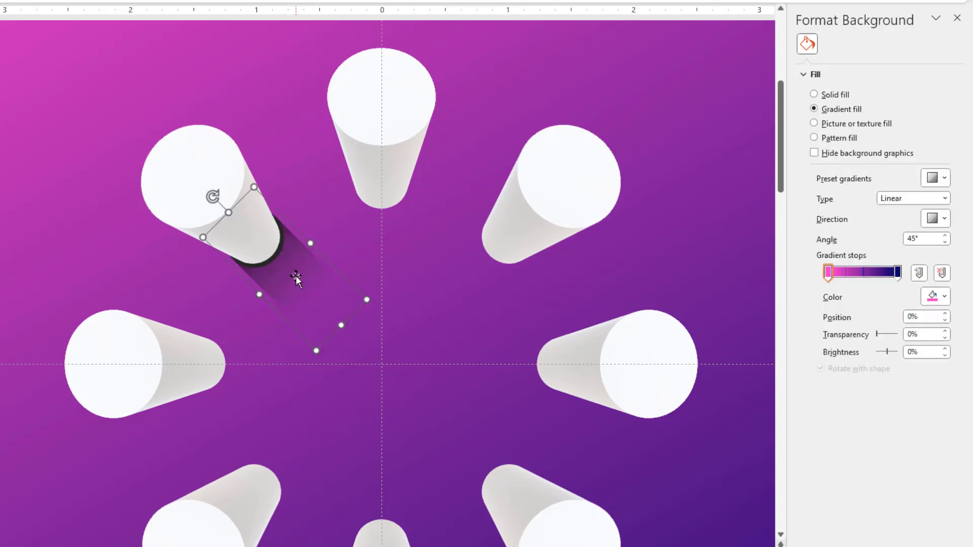
key("ctrl+d")
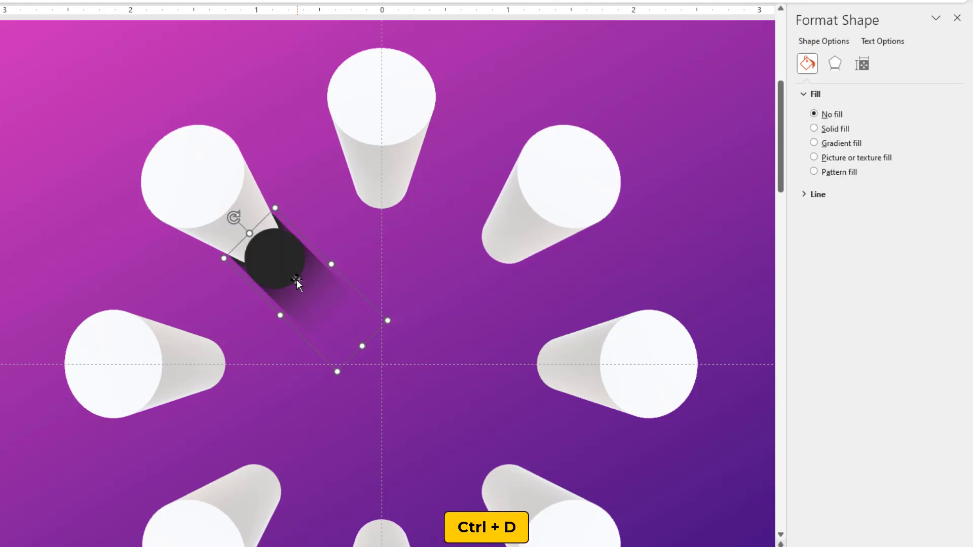
left_click_drag(296, 280, 420, 231)
right_click(413, 238)
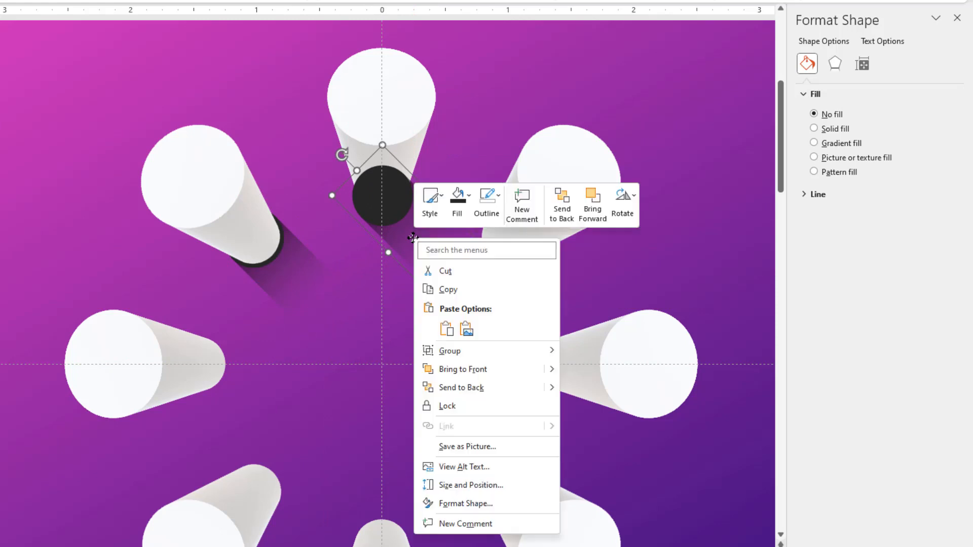
left_click(470, 389)
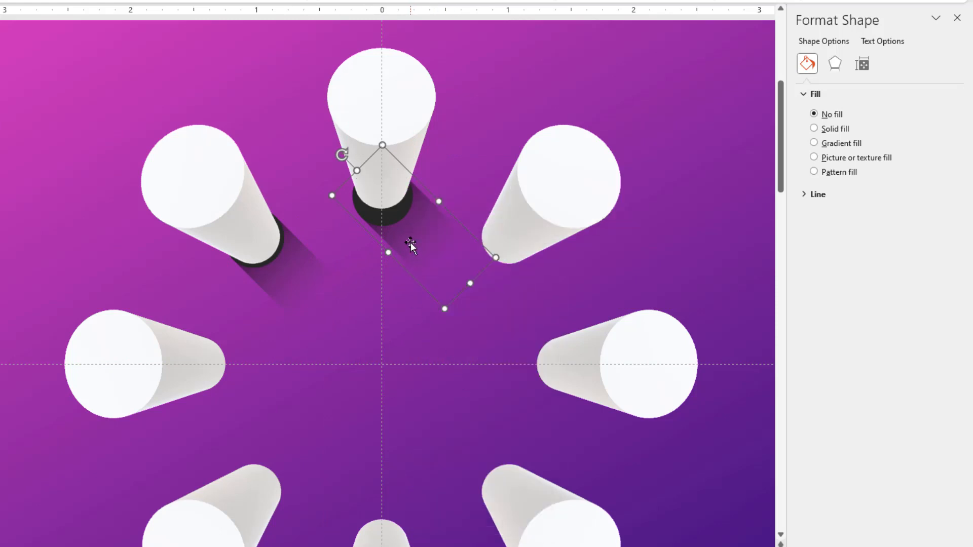
left_click_drag(410, 242, 409, 229)
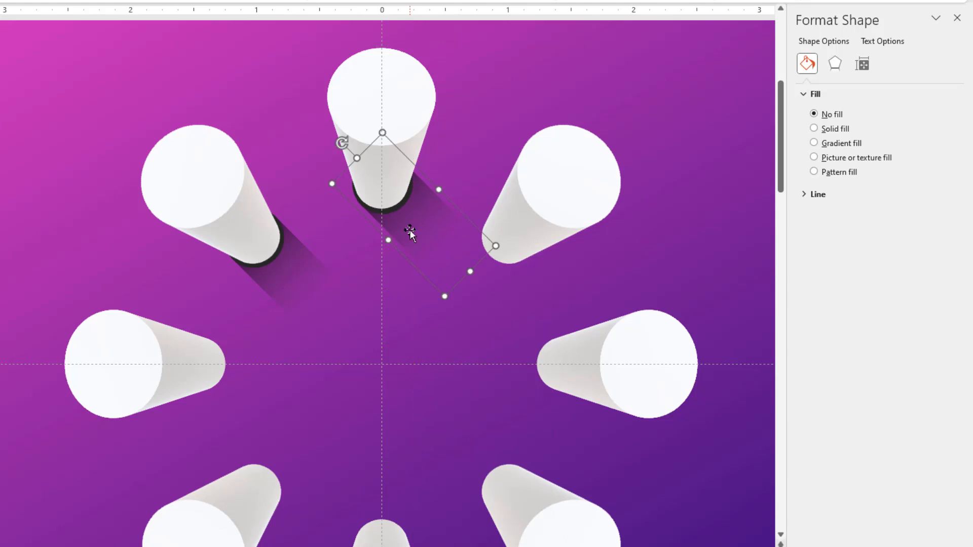
key("Left")
left_click(365, 332)
- Duplicate the top cylinder's shadow group and fit the copy behind the base of the upper-right cylinder
scroll(361, 333, "down", 2)
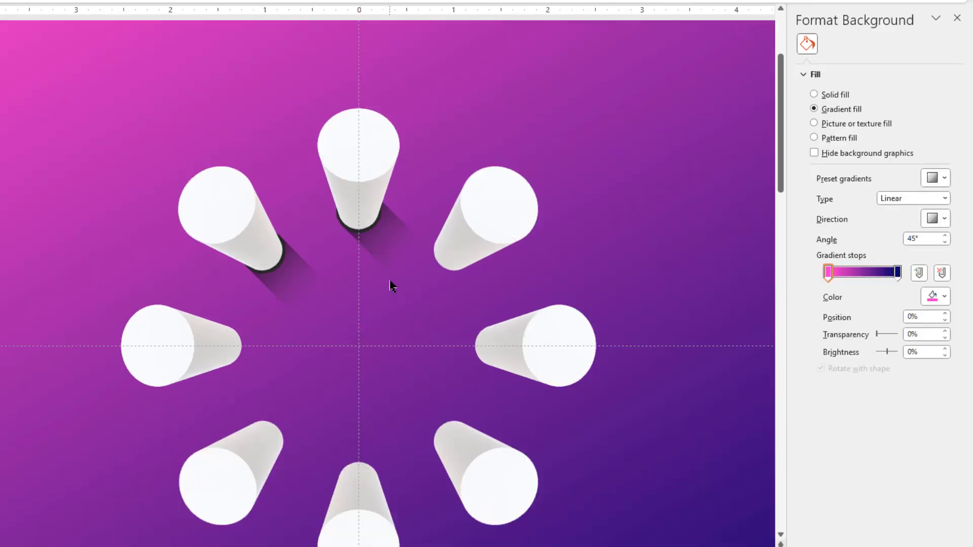
left_click(382, 254)
key("ctrl+d")
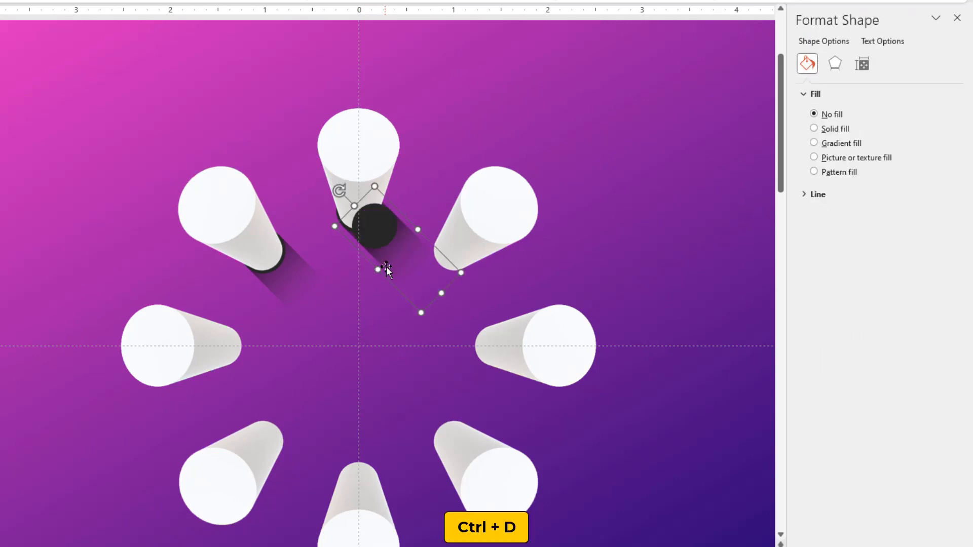
left_click_drag(386, 266, 467, 285)
right_click(474, 290)
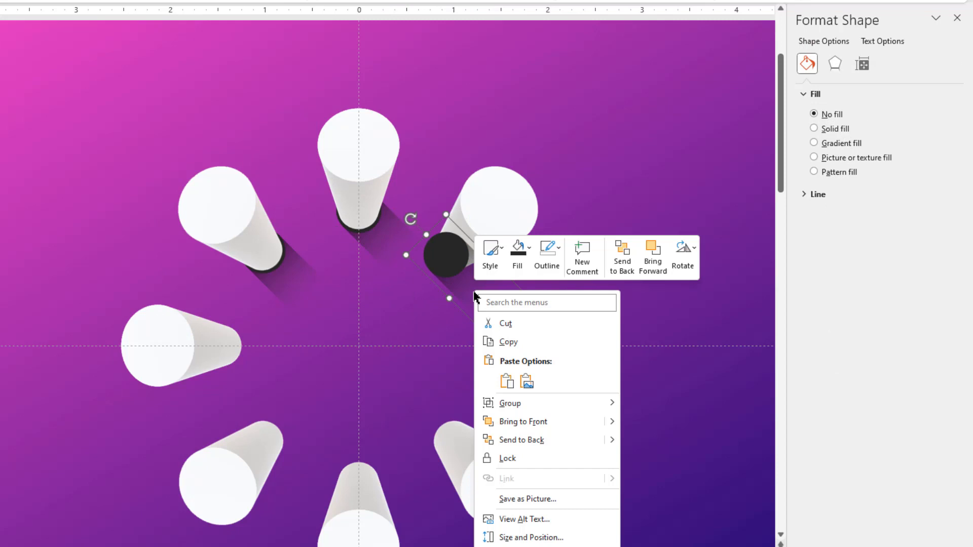
left_click(522, 439)
left_click_drag(462, 290, 469, 284)
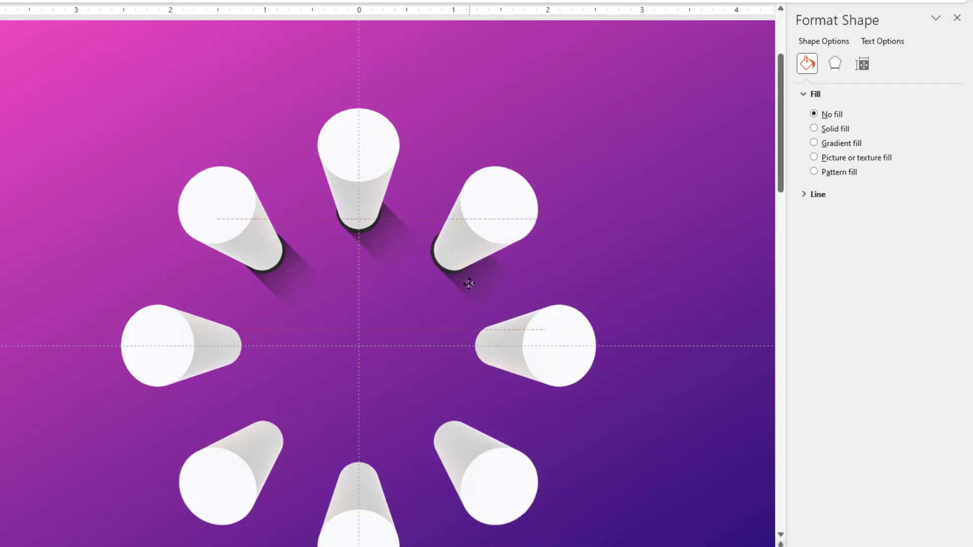
left_click_drag(468, 284, 470, 284)
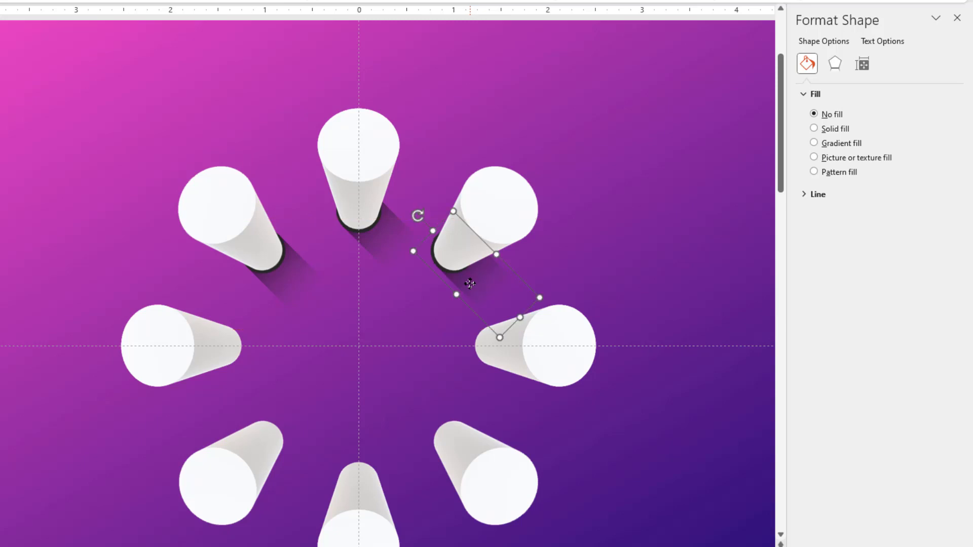
key("ctrl+Left")
- Duplicate the shadow group again and place the copy behind the inner end of the right cylinder on the horizontal guide
key("ctrl+d")
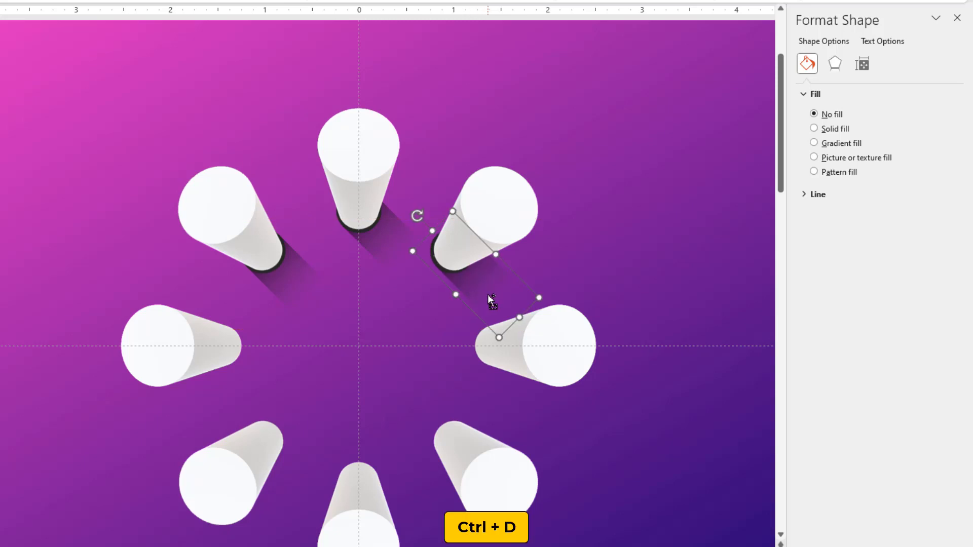
left_click_drag(550, 293, 489, 348)
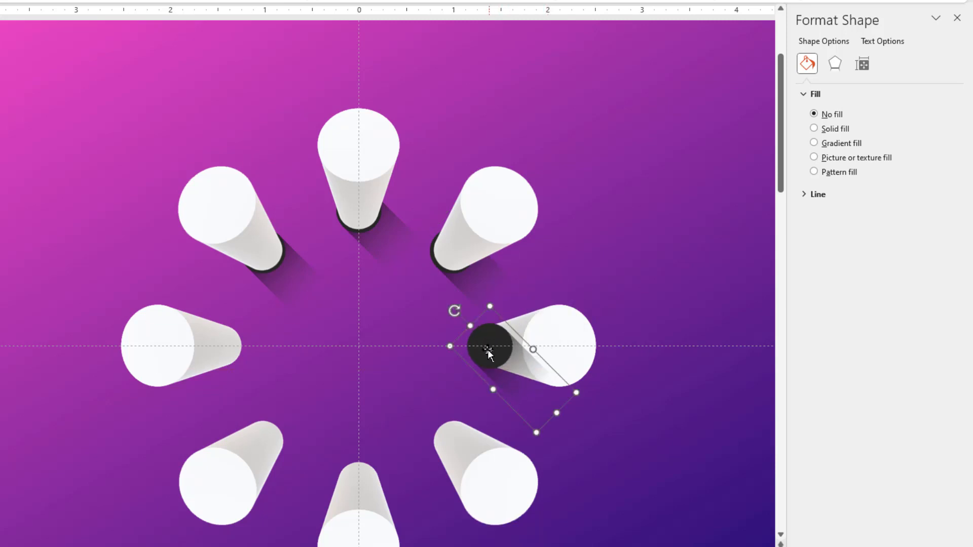
right_click(490, 347)
left_click(529, 203)
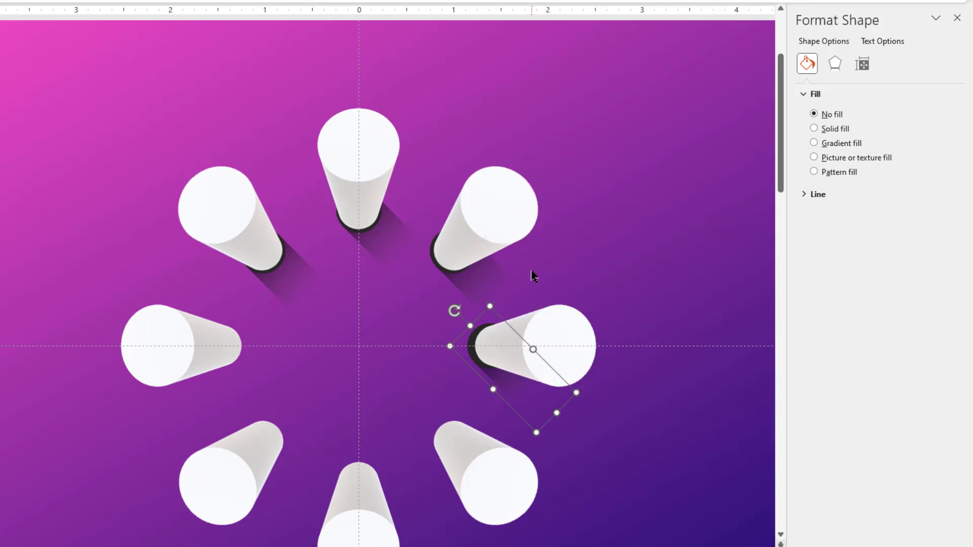
left_click_drag(521, 391, 523, 391)
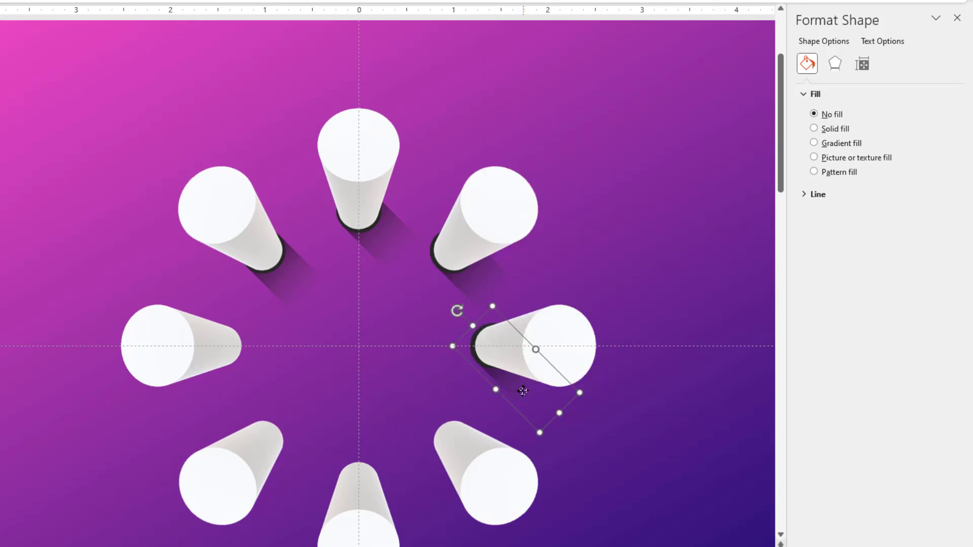
key("Right")
- Place another copy of the shadow group behind the inner end of the lower-right cylinder and fine-tune its position
key("ctrl+d")
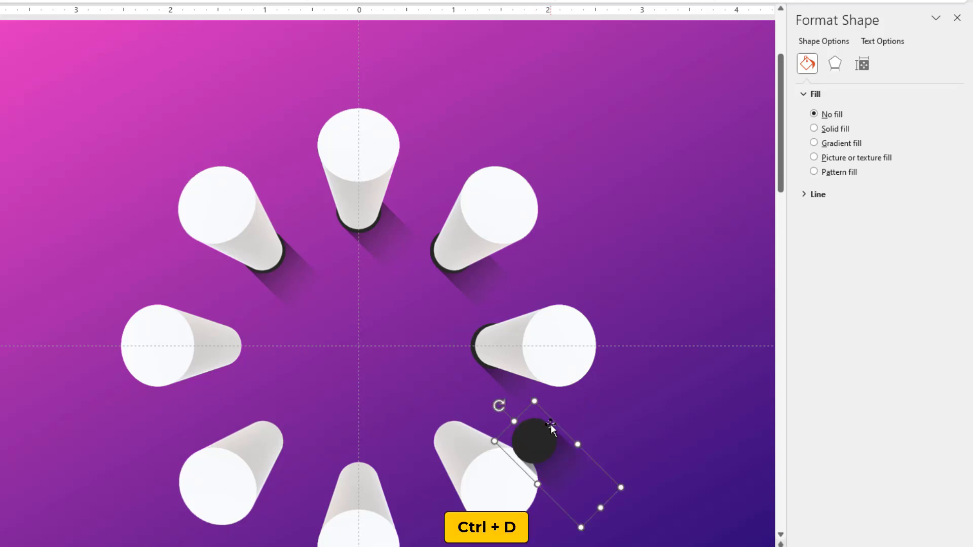
scroll(551, 424, "down", 1)
scroll(550, 424, "down", 2)
left_click_drag(540, 396, 456, 389)
right_click(456, 390)
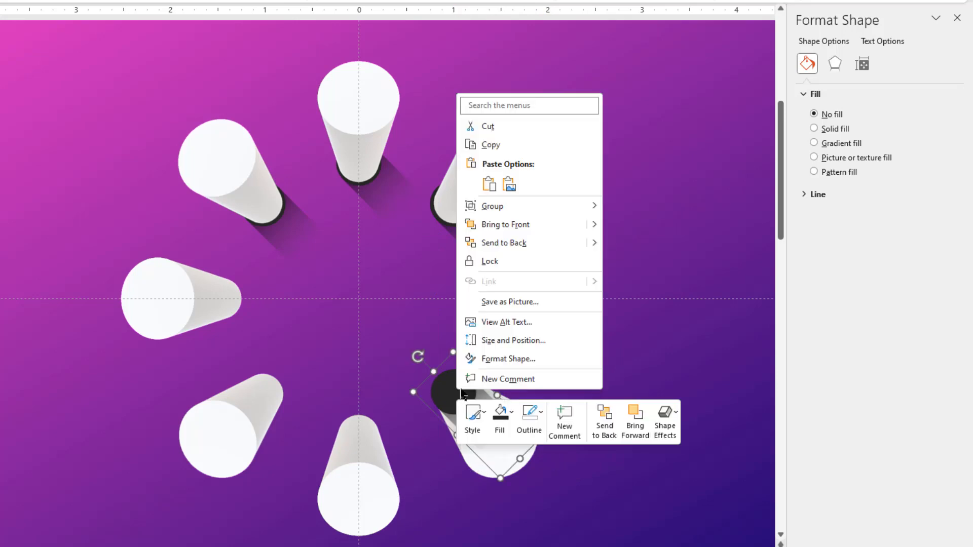
left_click(497, 243)
key("Left")
key("Down")
key("Down")
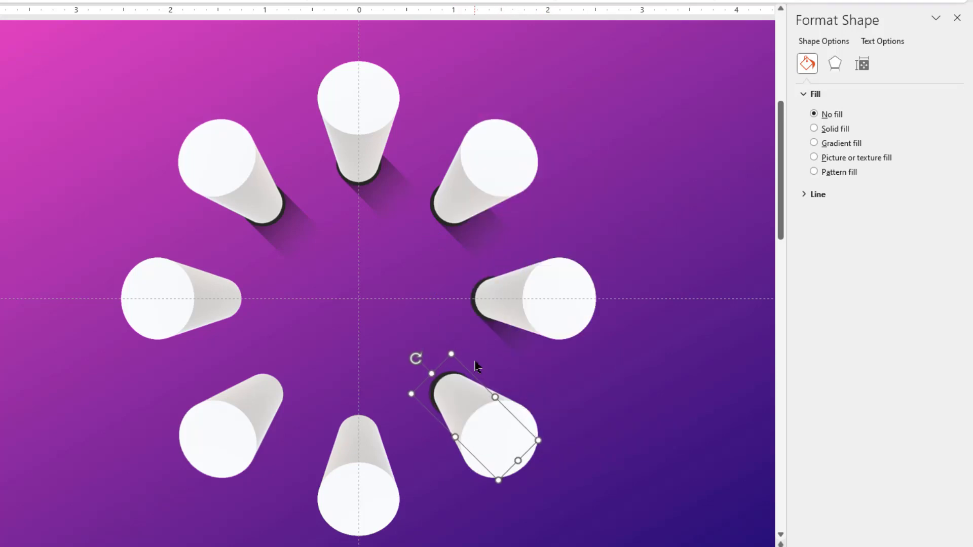
- Duplicate the shadow group onto the bottom cylinder's inner end, centred on the vertical guide, and send it to the back
key("ctrl+d")
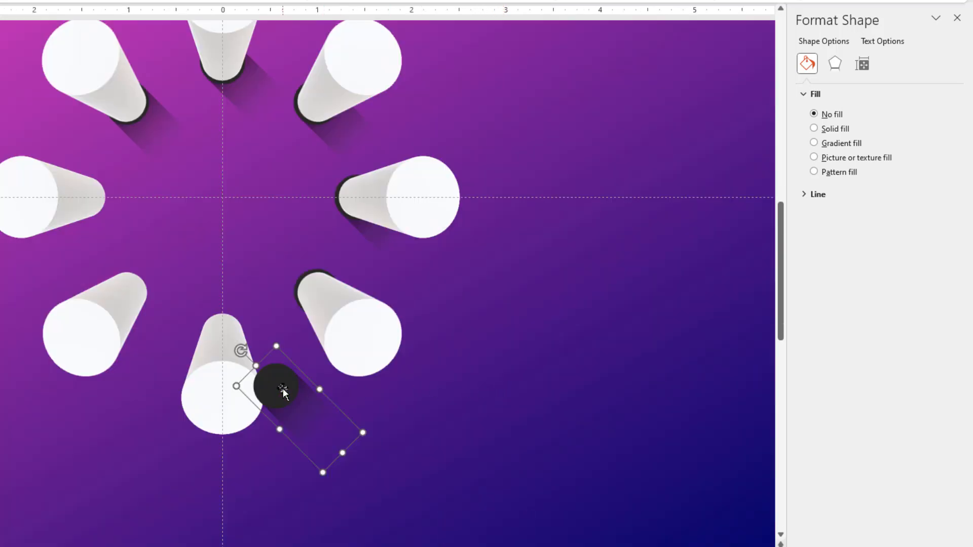
left_click_drag(282, 390, 228, 334)
right_click(230, 335)
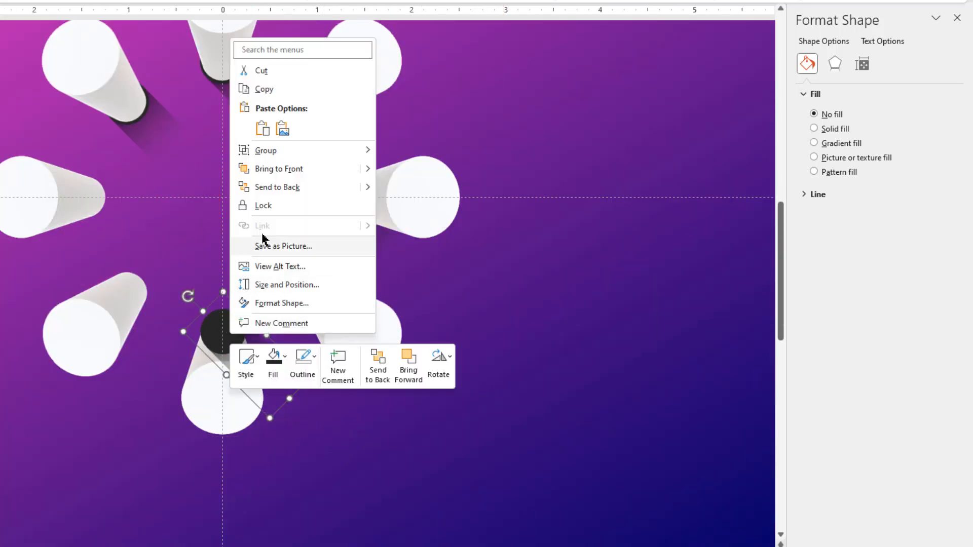
left_click(273, 187)
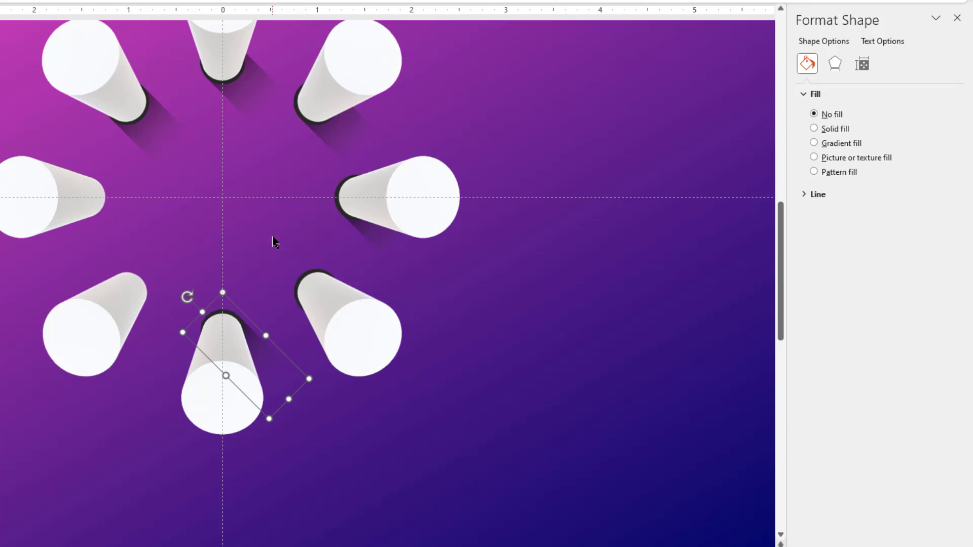
- Add a copy of the shadow group behind the lower-left cylinder's inner end and nudge it slightly left
key("ctrl+d")
left_click_drag(269, 287, 131, 291)
right_click(130, 291)
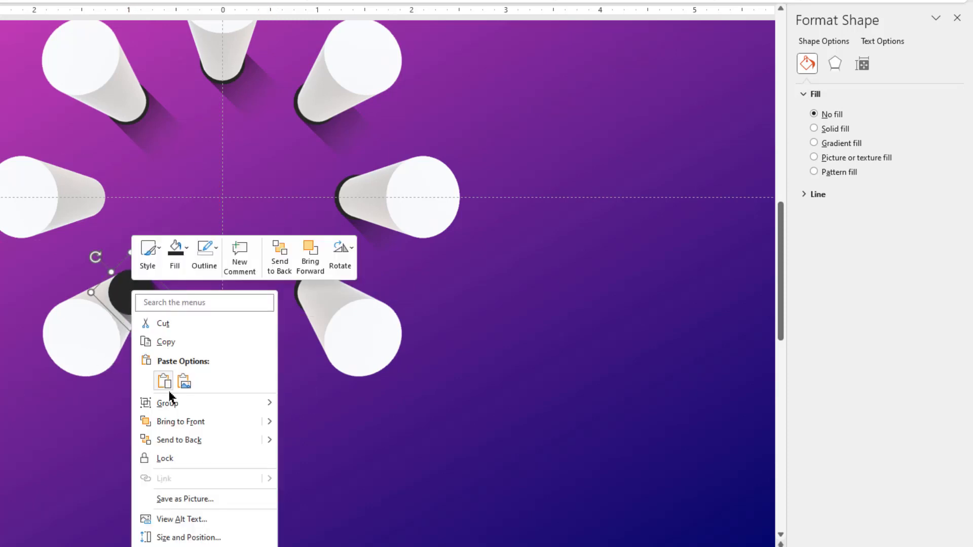
left_click(178, 439)
key("Left")
key("Left")
key("Left")
- Duplicate the shadow group for the left cylinder, send it to the back and nudge it left to fit the inner end
key("ctrl+d")
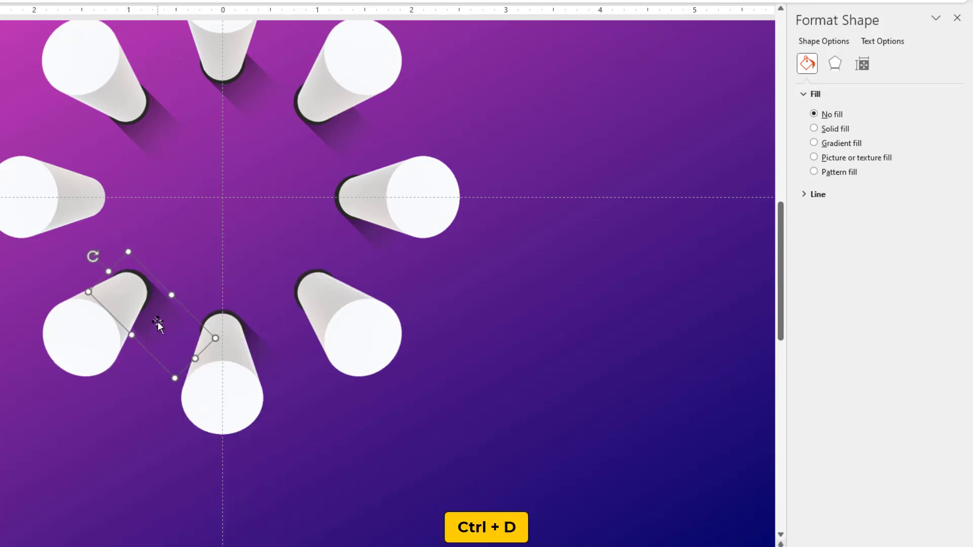
left_click_drag(32, 257, 89, 206)
right_click(88, 206)
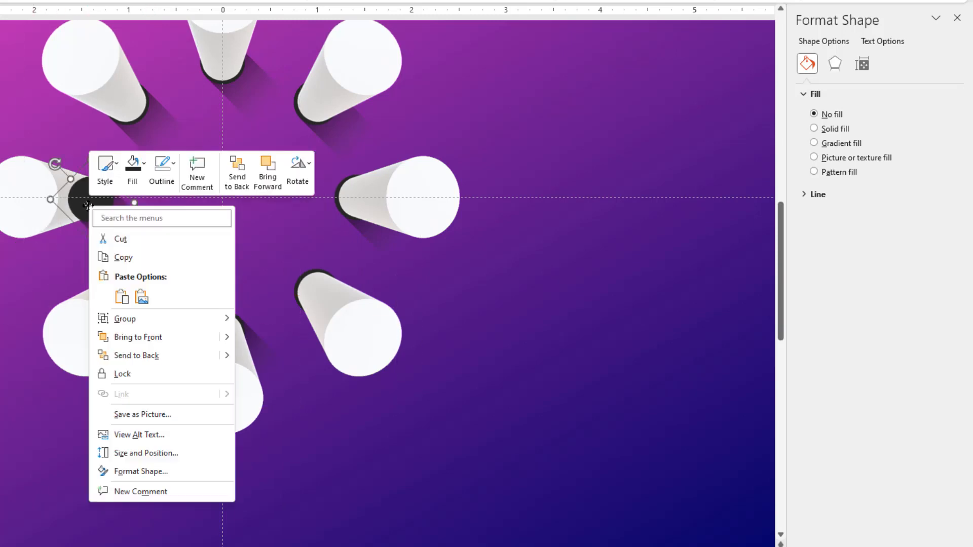
left_click(136, 353)
key("Left")
key("Left")
key("Left")
key("Left")
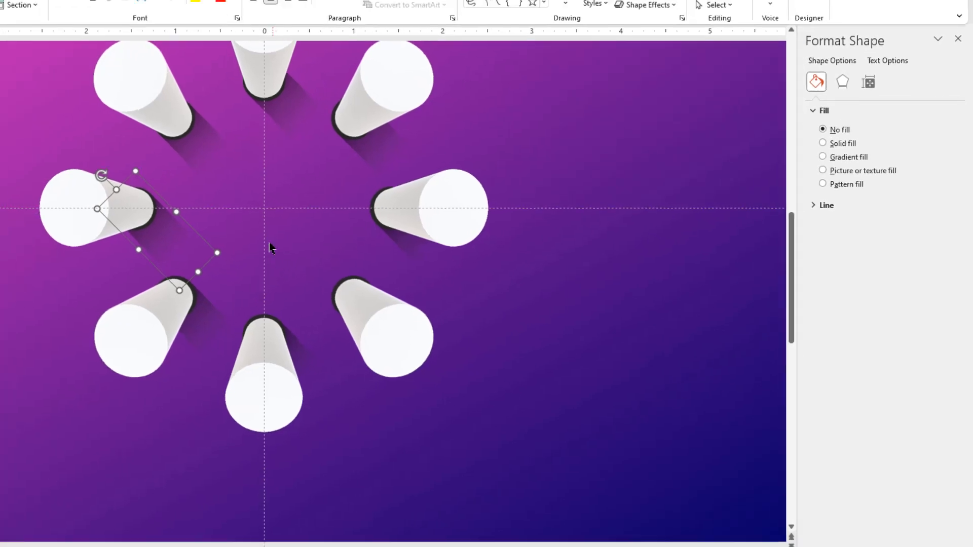
- Draw a circle on the top cylinder's outer face and centre it on the vertical guide
left_click(248, 200)
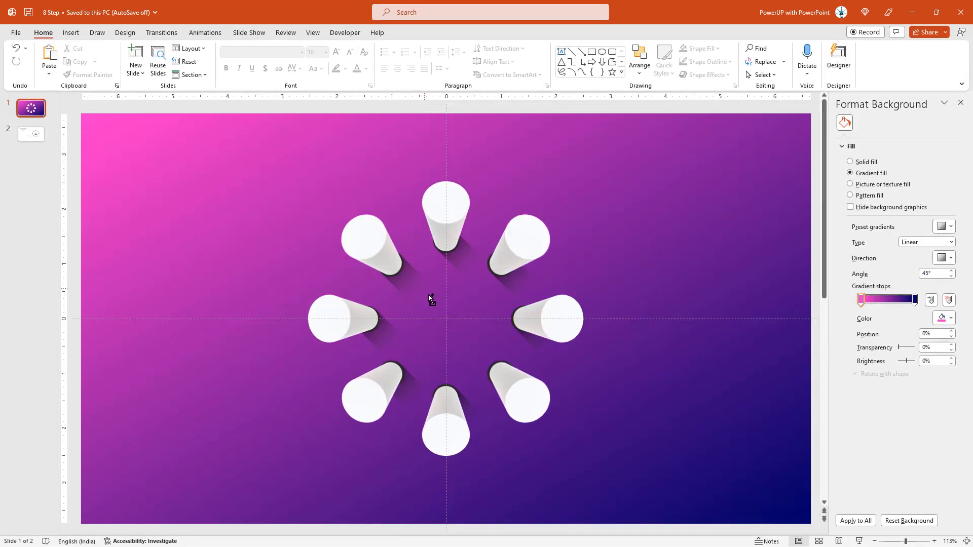
scroll(426, 293, "down", 2, "ctrl")
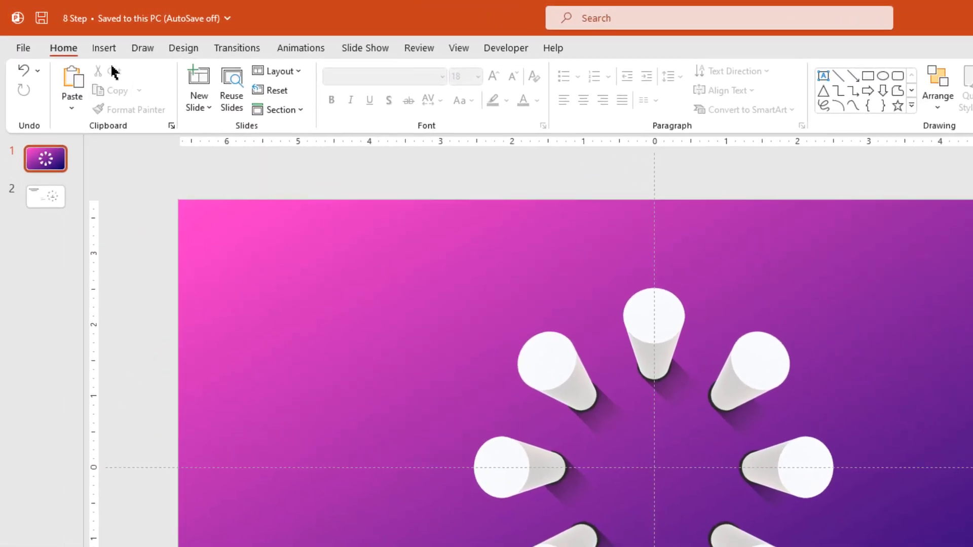
left_click(71, 33)
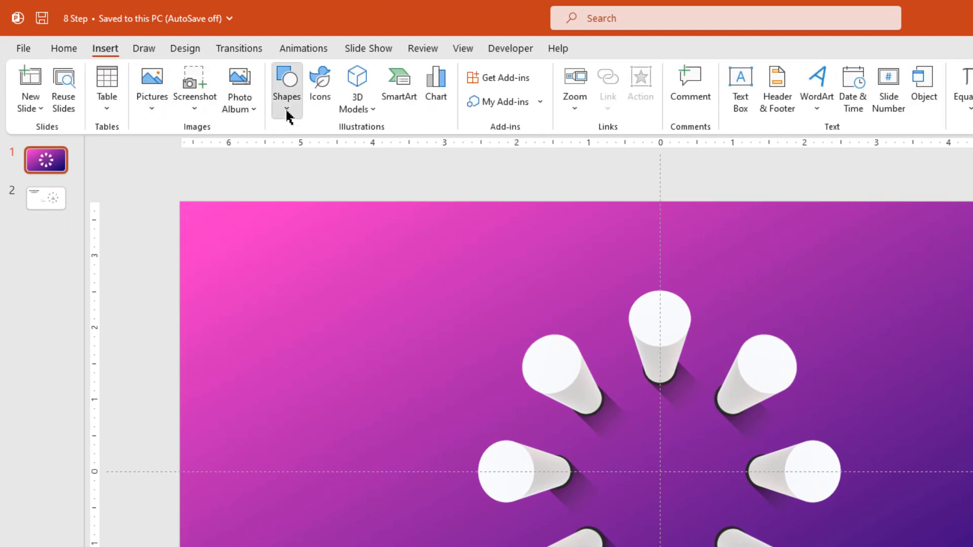
left_click(287, 112)
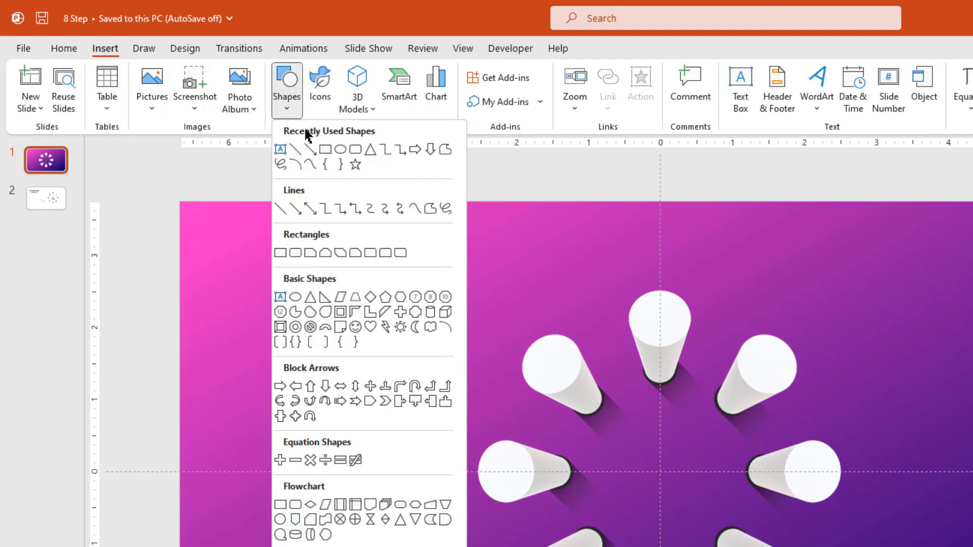
left_click(339, 154)
left_click_drag(641, 302, 680, 331)
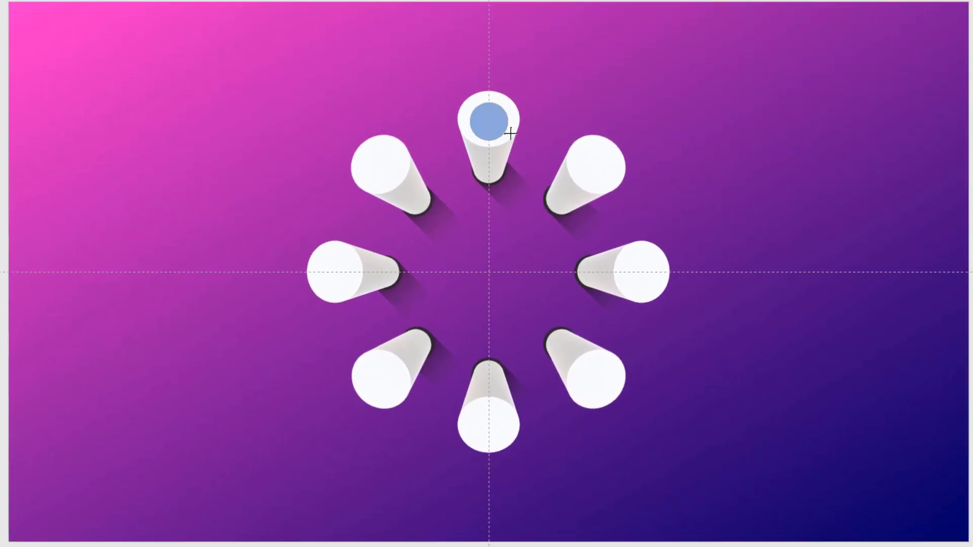
left_click_drag(520, 141, 521, 142)
scroll(483, 122, "up", 3)
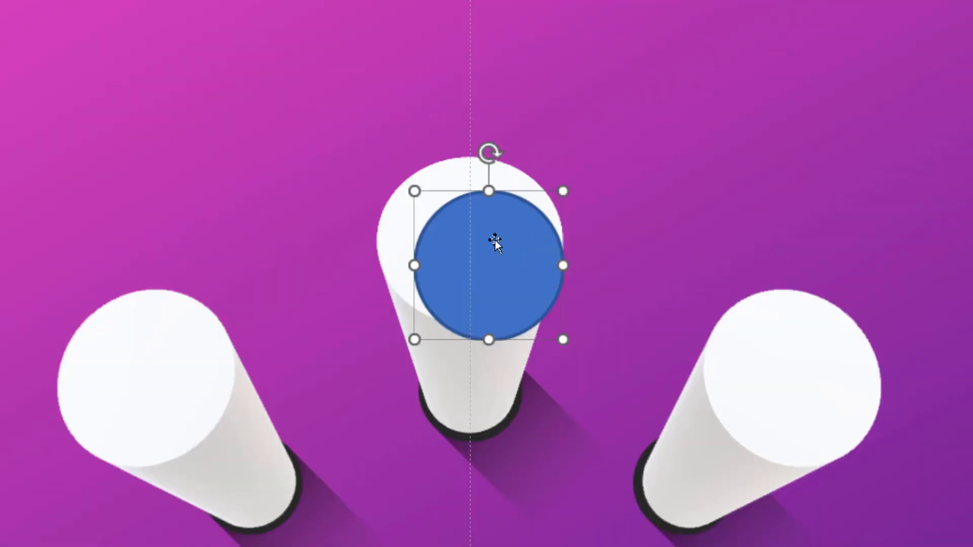
left_click_drag(492, 261, 474, 233)
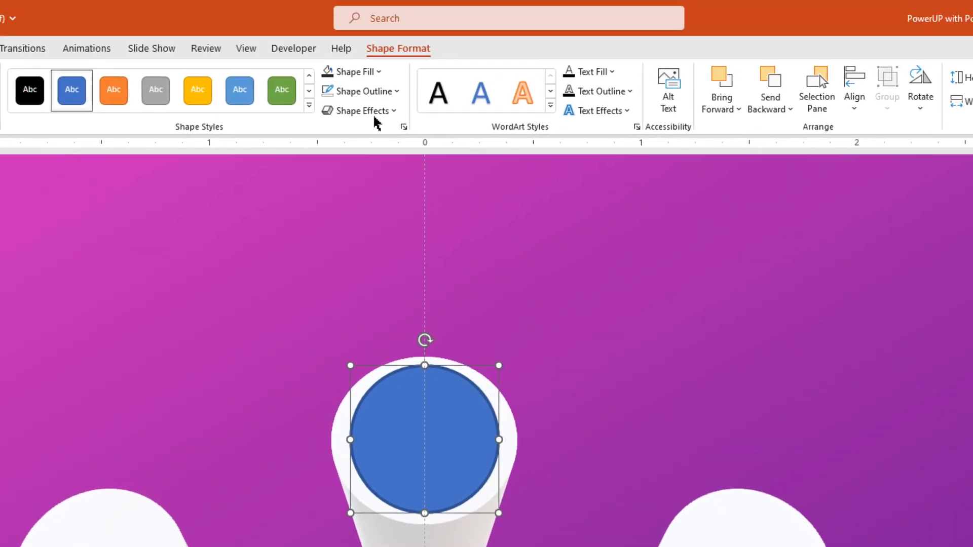
- Remove the circle's outline and fill it with a near-black theme colour
left_click(366, 92)
left_click(360, 299)
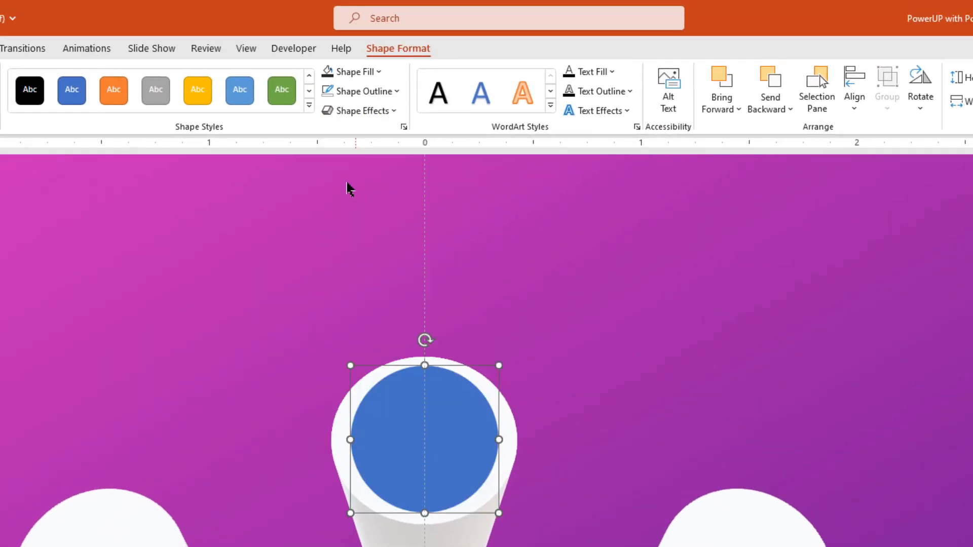
left_click(353, 71)
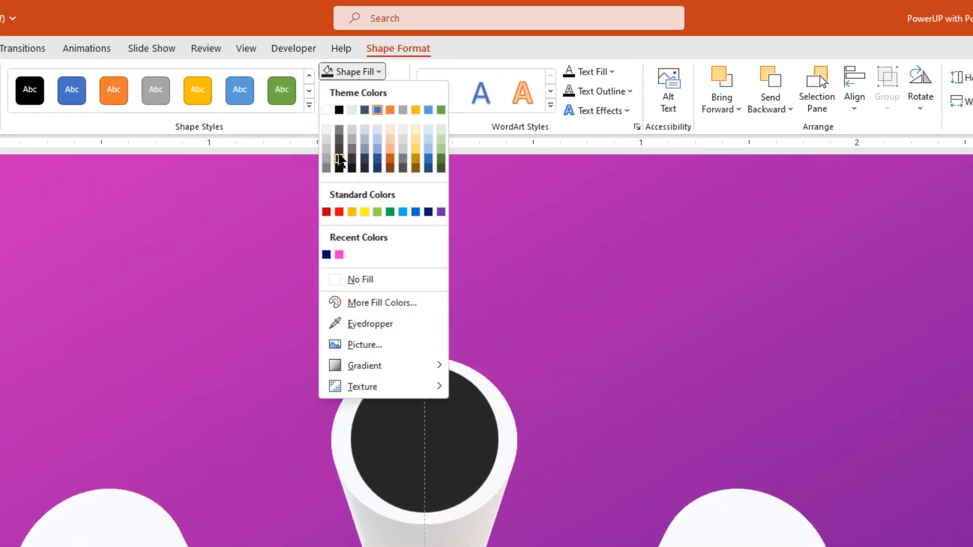
left_click(339, 151)
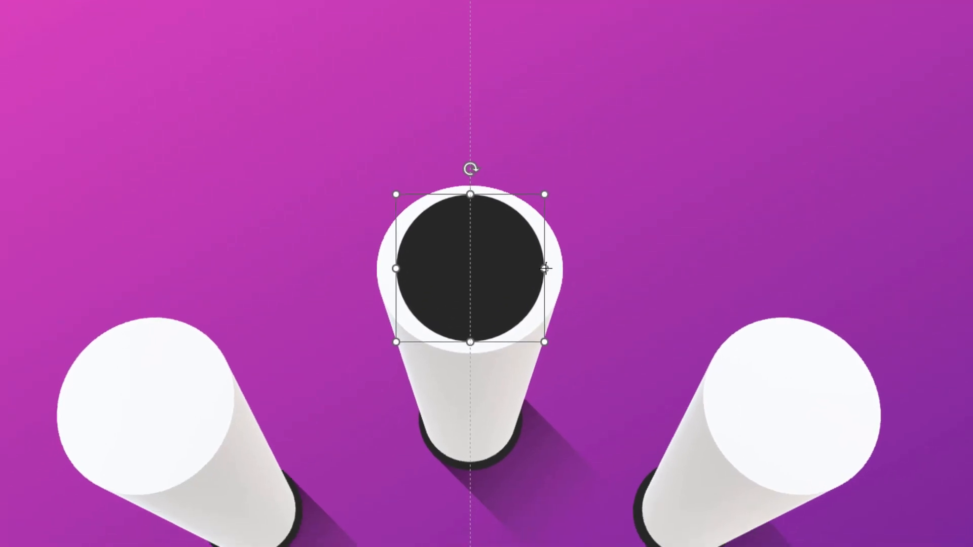
- Widen the dark circle into an ellipse about 0.76" by 0.68" that leaves an even white rim on the top cylinder
left_click_drag(546, 269, 552, 269)
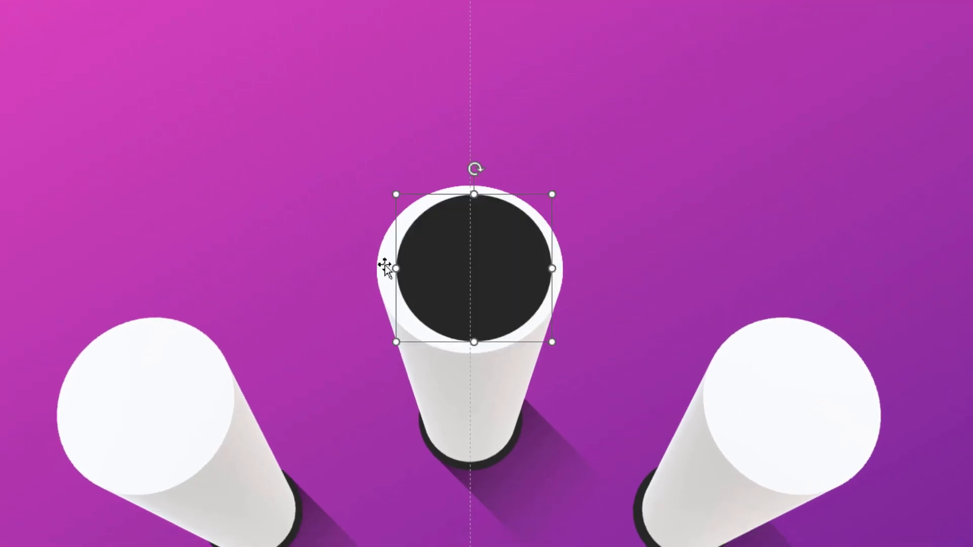
left_click_drag(396, 269, 388, 268)
left_click_drag(470, 276, 470, 277)
left_click_drag(471, 342, 470, 343)
left_click_drag(472, 304, 472, 303)
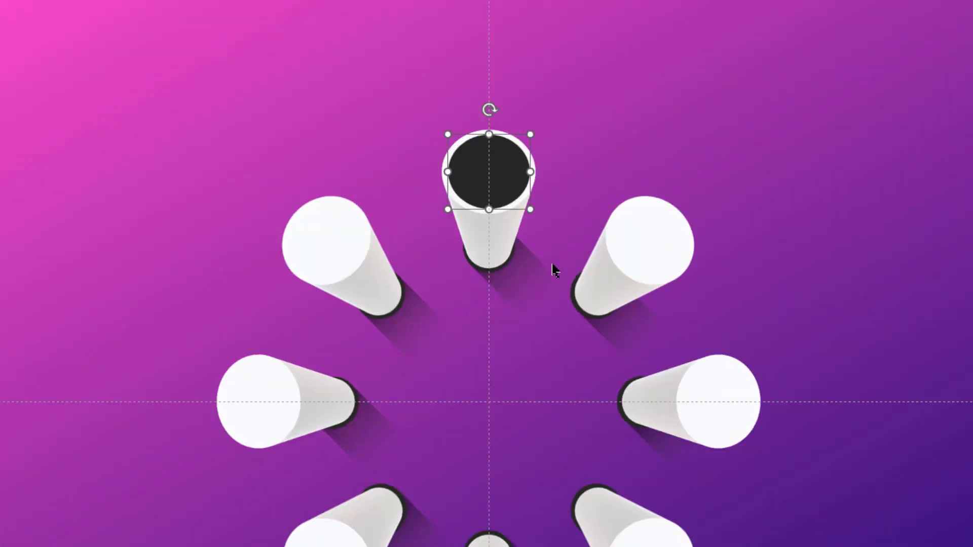
- Duplicate the dark ellipse, rotate the copy 45 degrees and fit it on the upper-right cylinder's face
key("ctrl+d")
left_click_drag(515, 199, 656, 166)
left_click_drag(649, 83, 652, 83)
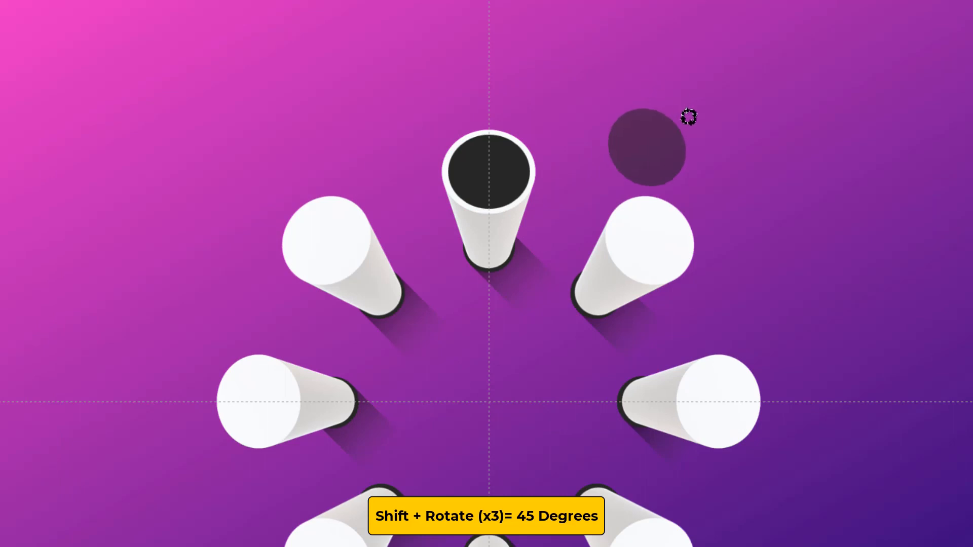
left_click_drag(689, 116, 689, 116)
left_click_drag(640, 141, 641, 227)
left_click(766, 291)
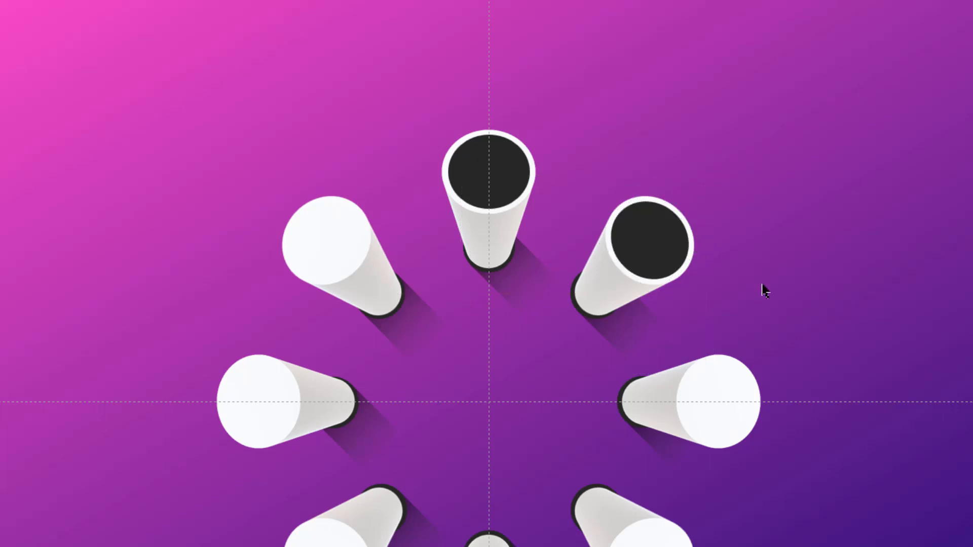
- Duplicate the upper-right ellipse, rotate the copy another 45 degrees and centre it on the right cylinder's face
left_click(669, 258)
key("ctrl+d")
left_click_drag(660, 251, 753, 274)
left_click_drag(782, 229, 791, 233)
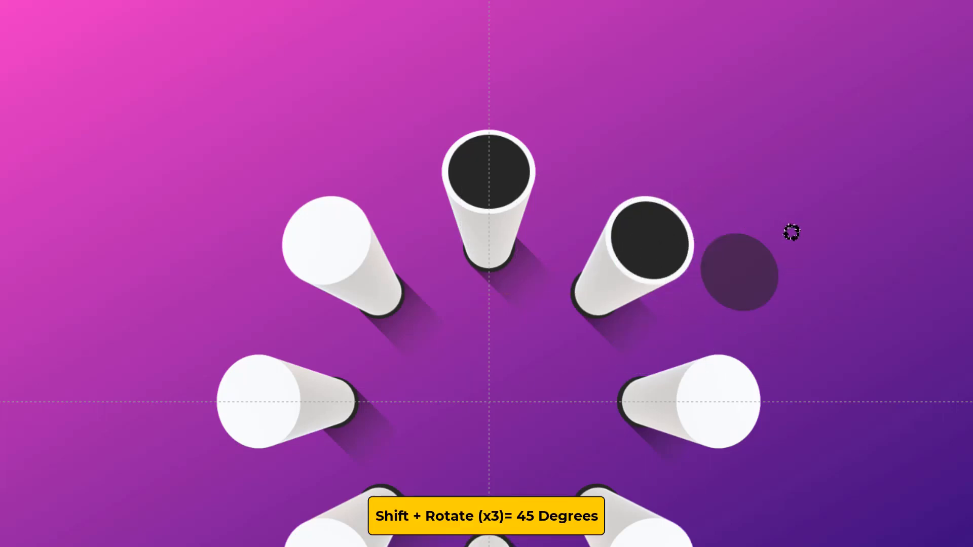
left_click_drag(807, 266, 805, 278)
left_click_drag(745, 276, 724, 406)
scroll(758, 390, "down", 1)
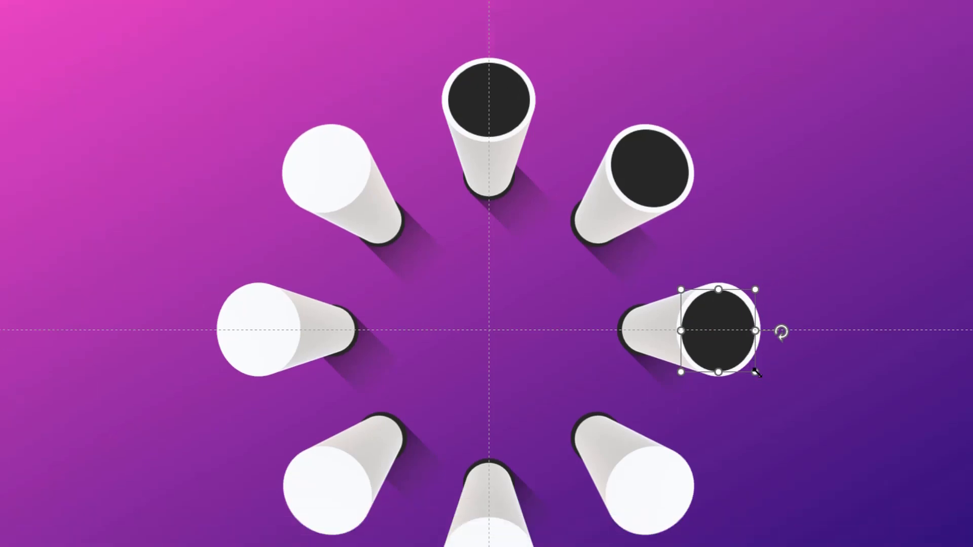
left_click(853, 367)
left_click(719, 333)
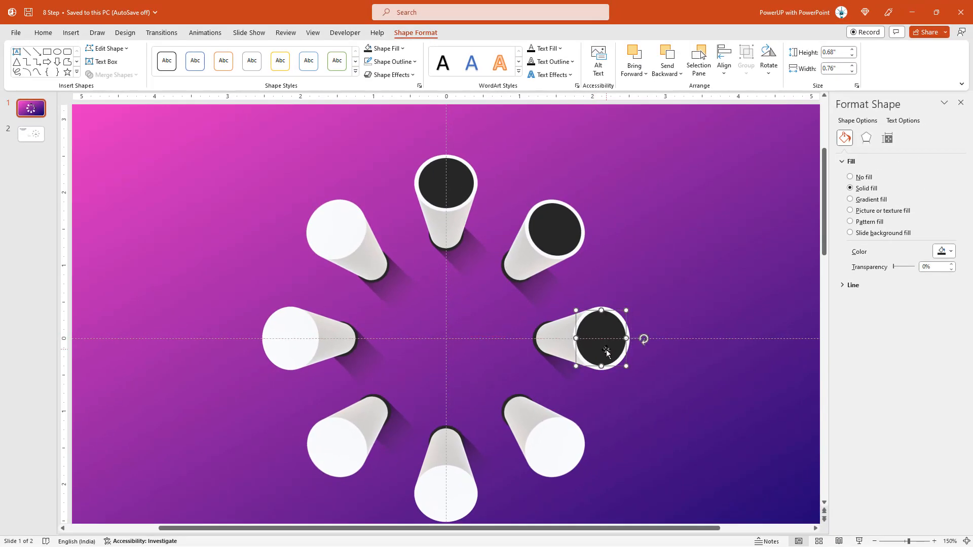
left_click(663, 404)
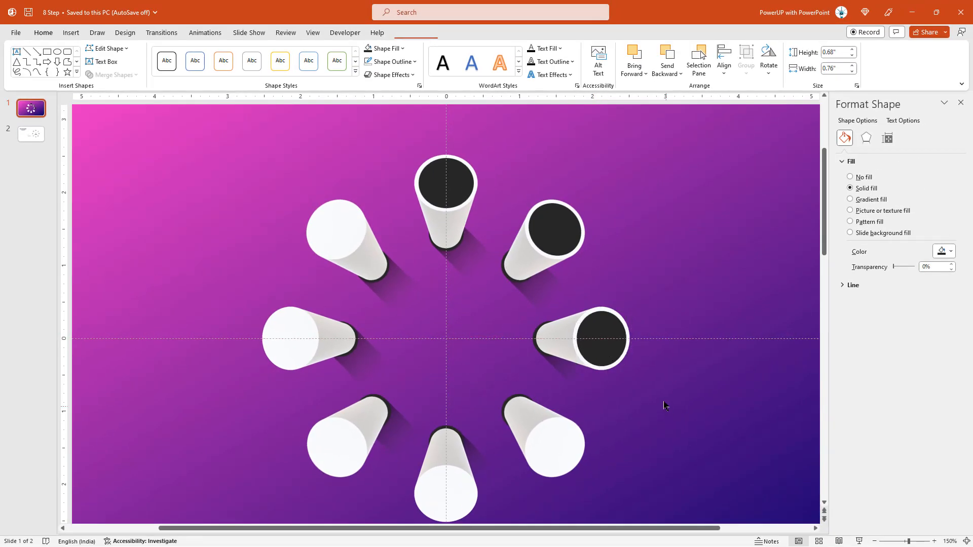
- Add a copy of the right ellipse, turned a further 45 degrees, to the lower-right cylinder's face and nudge it left
left_click(608, 350)
key("ctrl+d")
left_click_drag(609, 349, 693, 425)
left_click_drag(672, 400, 455, 382)
key("Left")
left_click(626, 466)
- Duplicate the lower-right ellipse, rotate the copy upright and centre it on the bottom cylinder's face
left_click(555, 454)
key("ctrl+d")
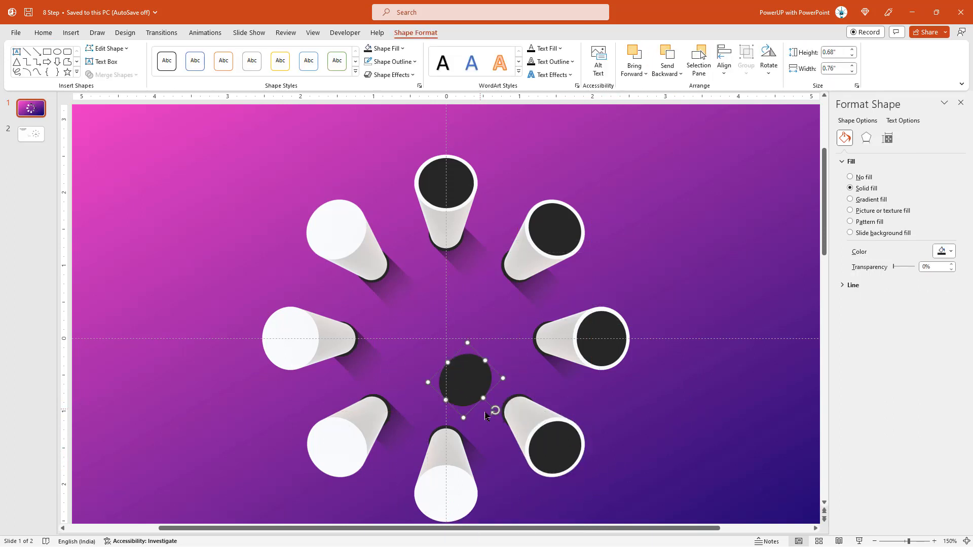
left_click_drag(495, 411, 463, 421)
left_click_drag(464, 381, 446, 494)
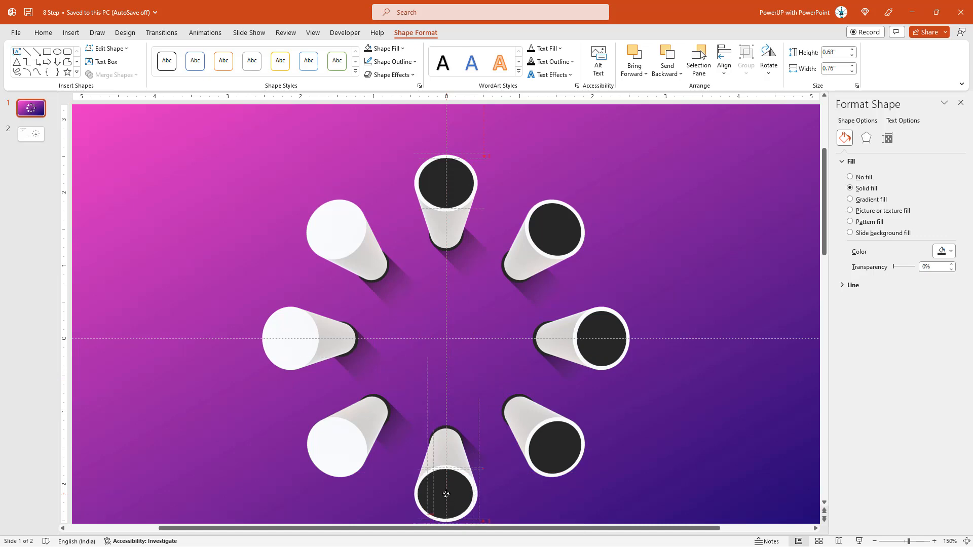
left_click(475, 402)
- Place a copy of the bottom ellipse, rotated 45 degrees, on the lower-left cylinder's face
left_click(449, 489)
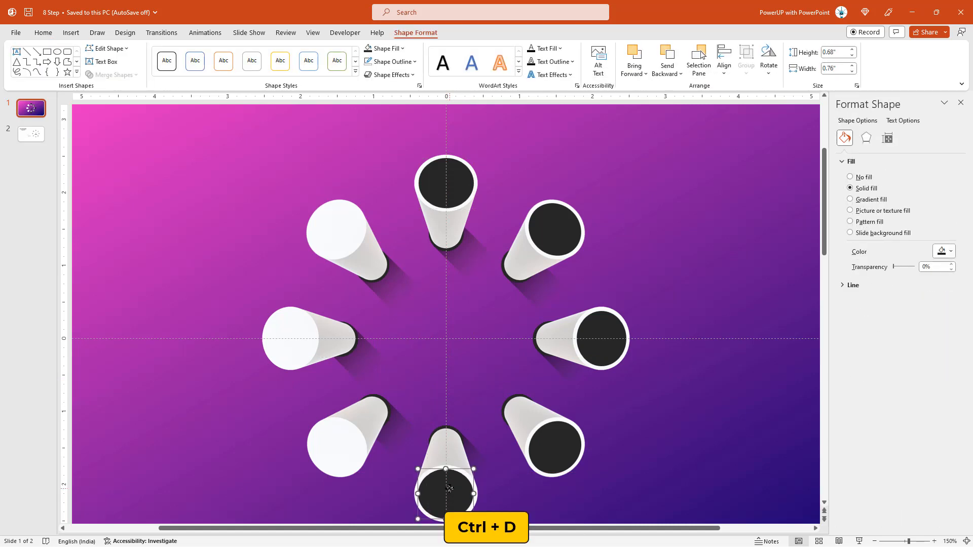
key("ctrl+d")
left_click_drag(450, 420, 325, 356)
left_click(263, 404)
- Duplicate the lower-left ellipse, rotate the copy 45 degrees and align it on the left cylinder's face along the horizontal guide
left_click(326, 342)
key("ctrl+d")
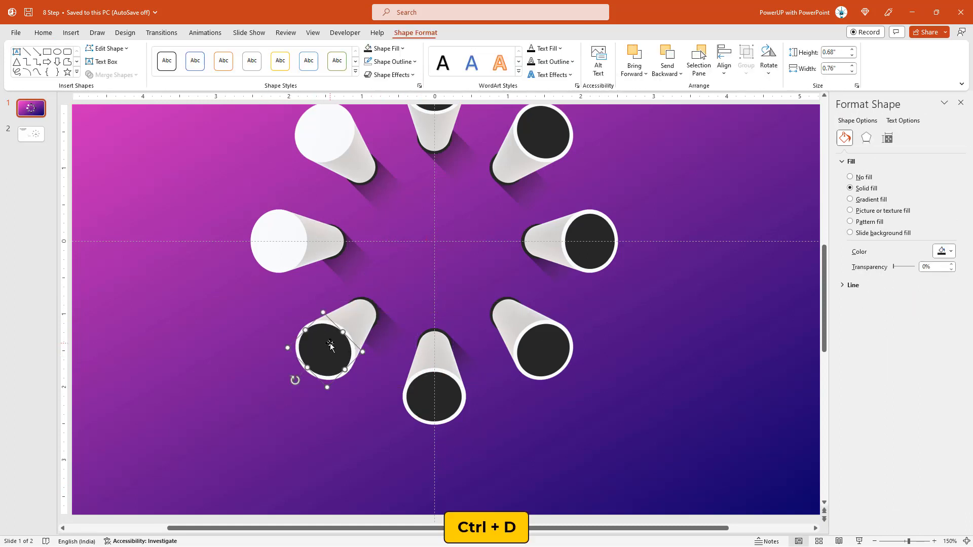
left_click_drag(207, 343, 277, 248)
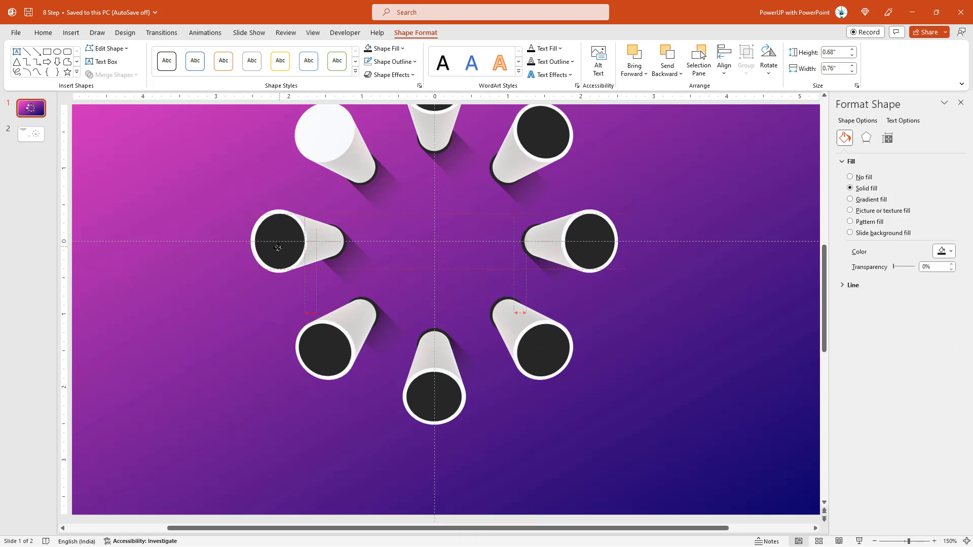